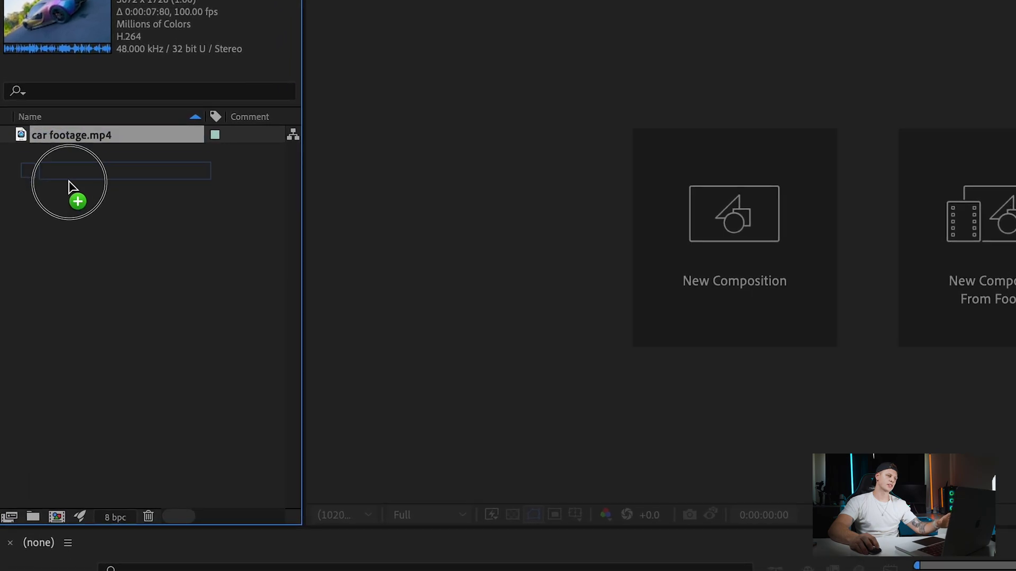
# Build a composition from car footage.mp4 and trim the layer's out-point to 3:00.
pyautogui.moveTo(57, 519); pyautogui.dragTo(57, 519)
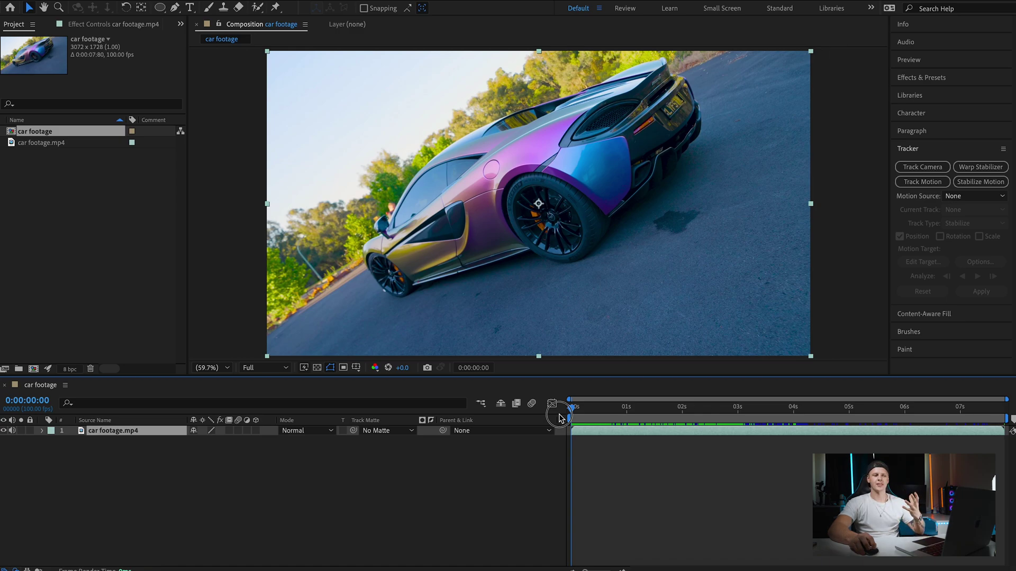
pyautogui.moveTo(560, 418); pyautogui.dragTo(739, 427)
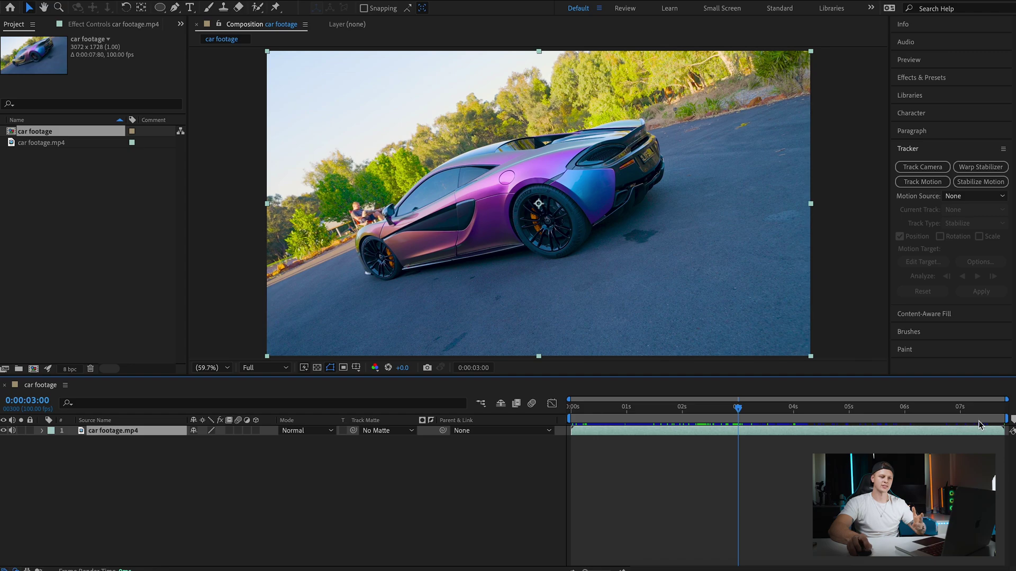
pyautogui.moveTo(1008, 431); pyautogui.dragTo(548, 412)
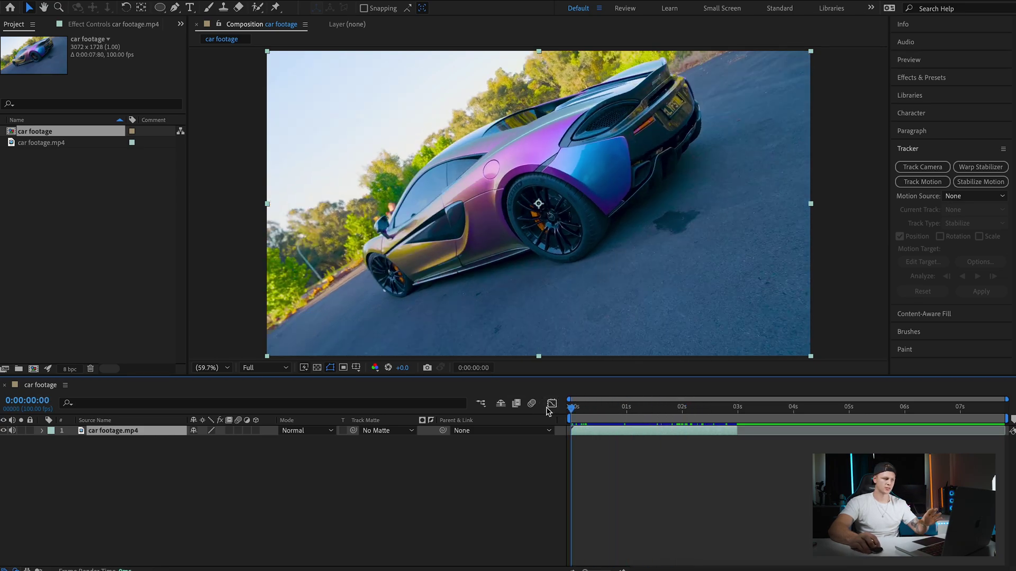
pyautogui.click(228, 485)
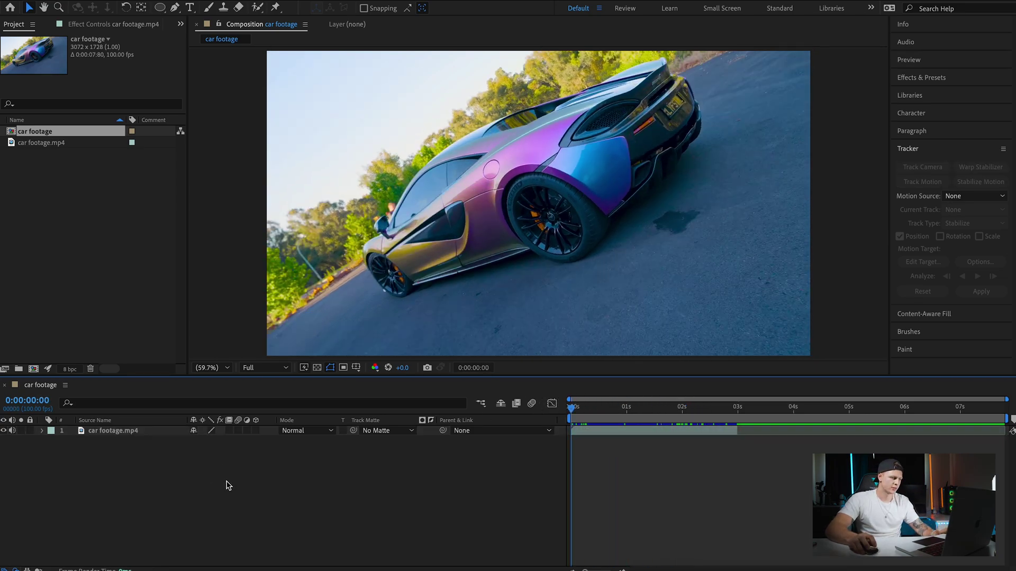
pyautogui.click(131, 435)
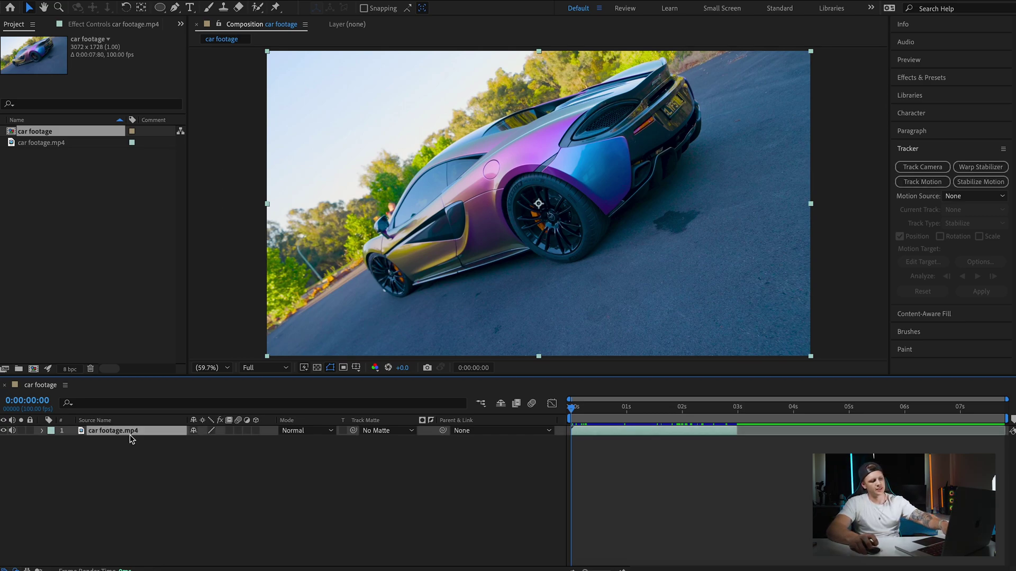
# Duplicate the car footage layer and draw an Ellipse Tool mask around the rear wheel on the top copy.
pyautogui.press('super+d')
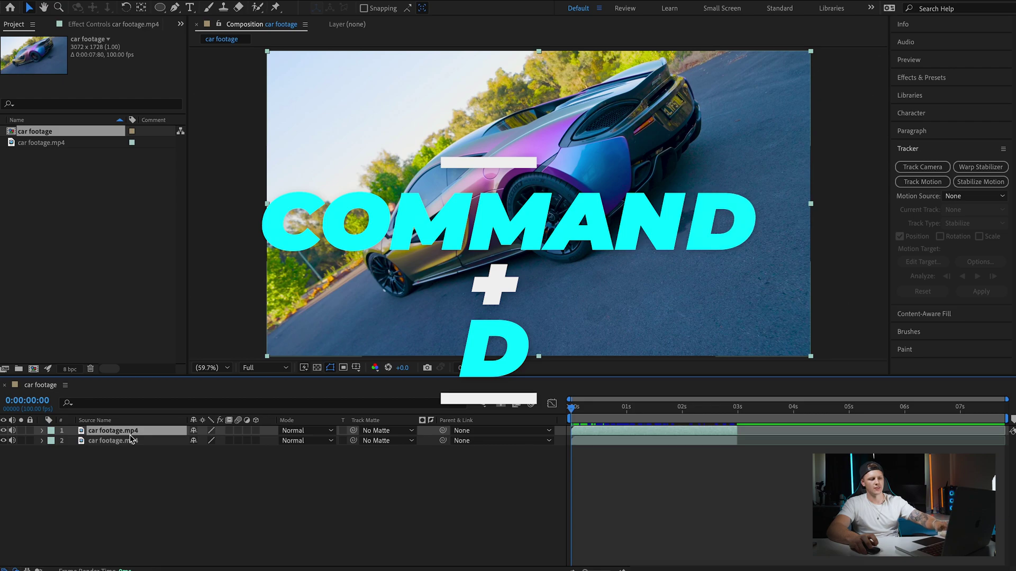
pyautogui.click(169, 471)
pyautogui.press('q')
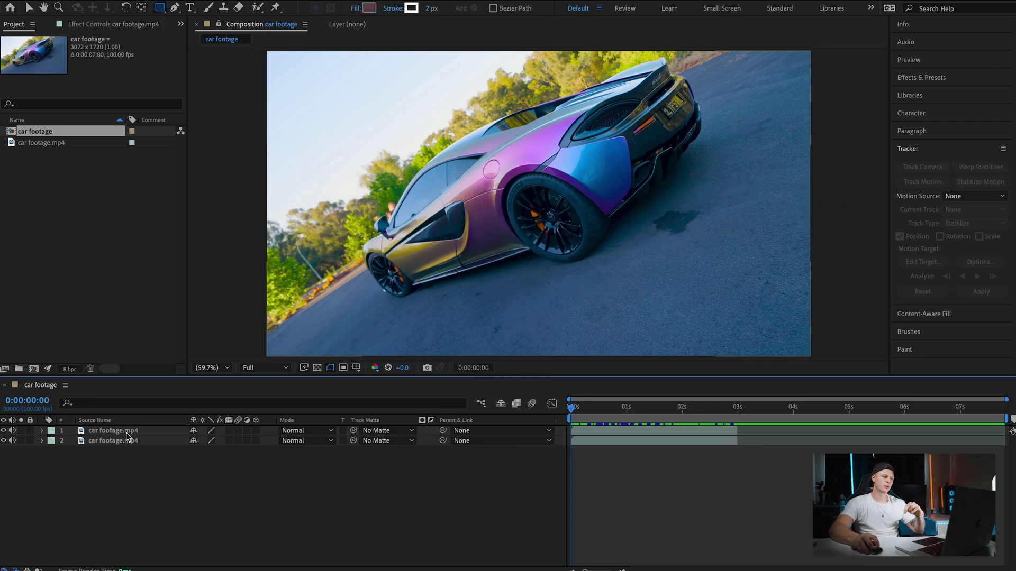
pyautogui.click(128, 434)
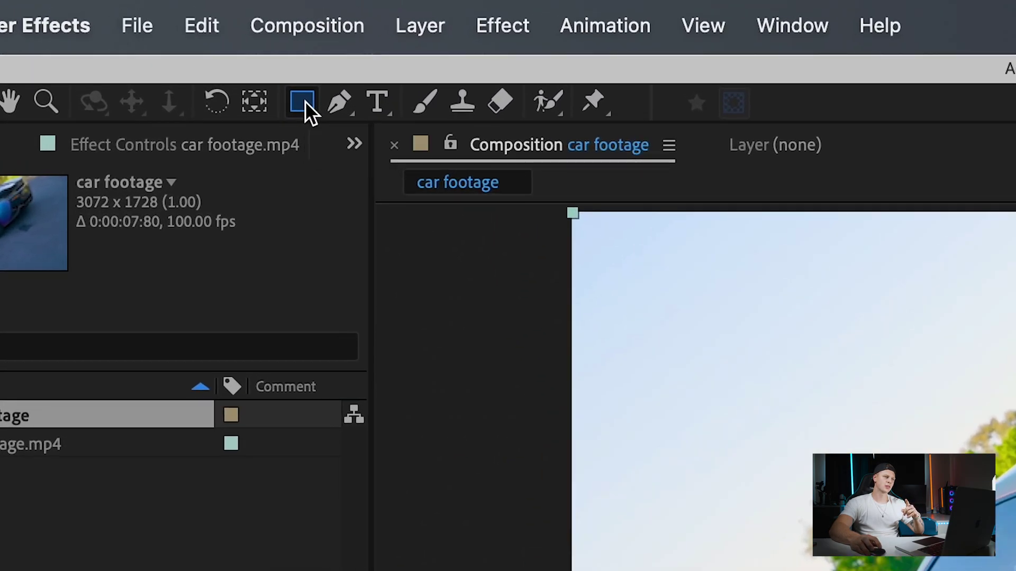
pyautogui.click(305, 101)
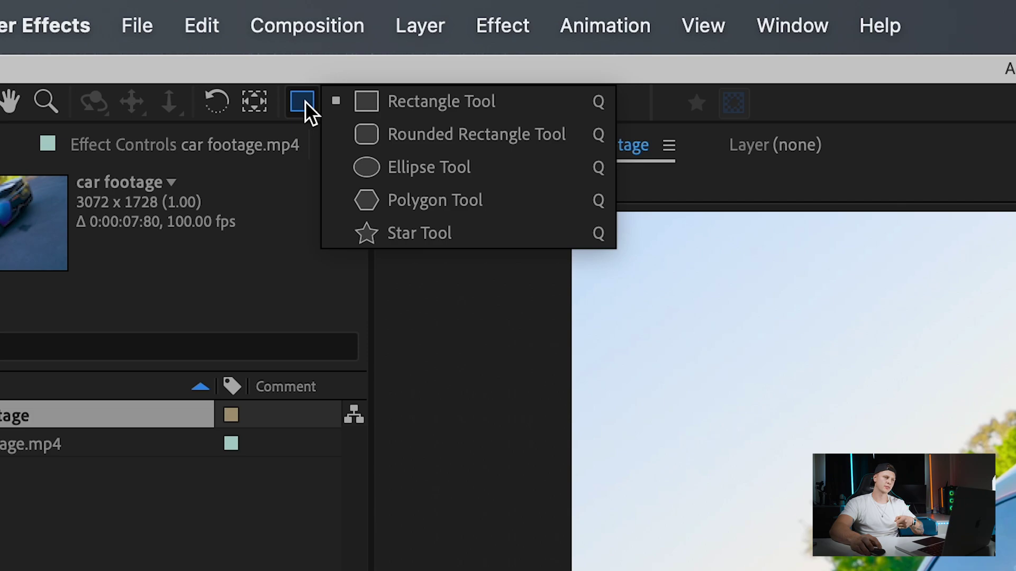
pyautogui.click(438, 164)
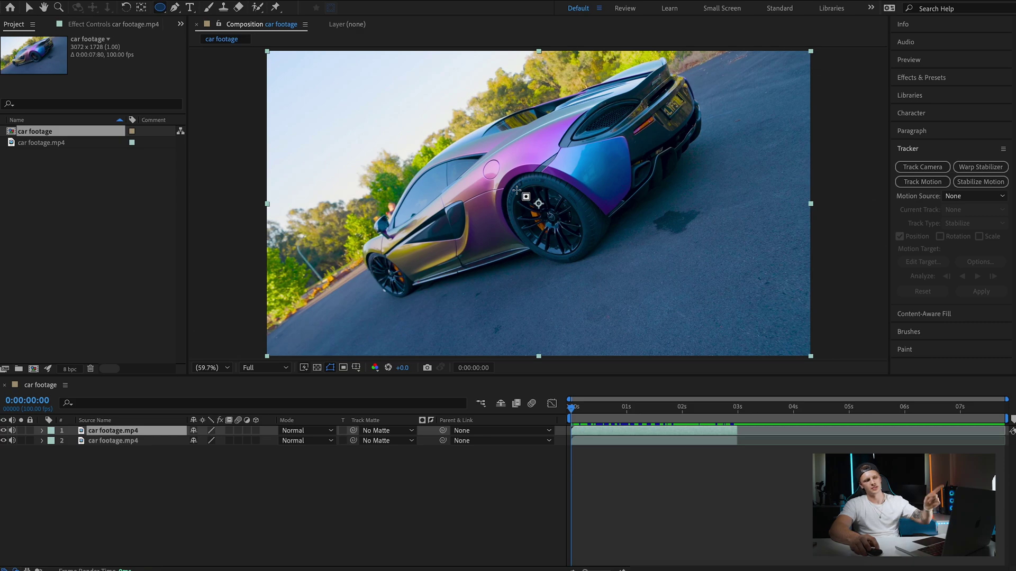
pyautogui.moveTo(519, 187); pyautogui.dragTo(585, 263)
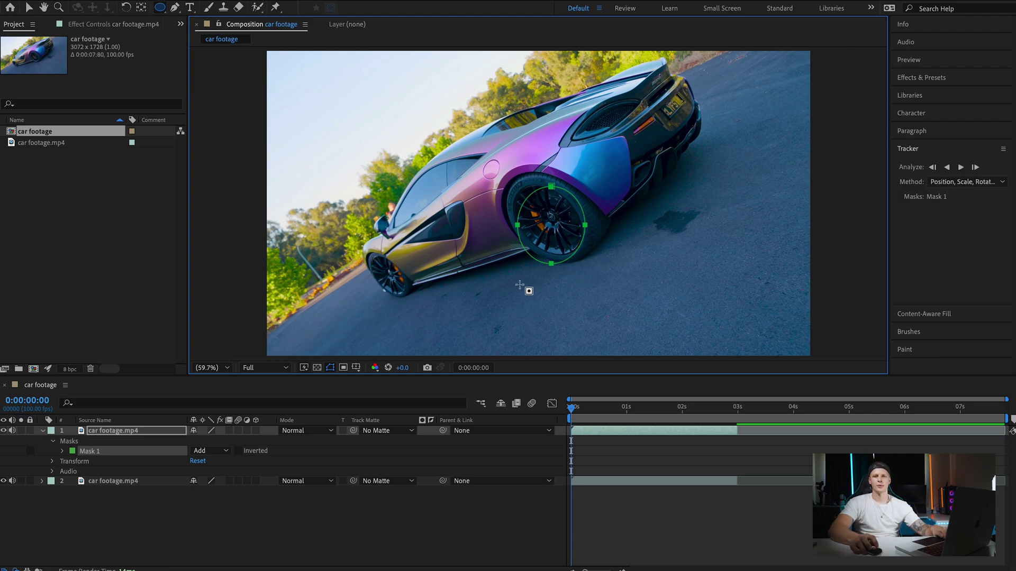
# Magnify the viewer to 200% with the rear wheel centred.
pyautogui.click(228, 369)
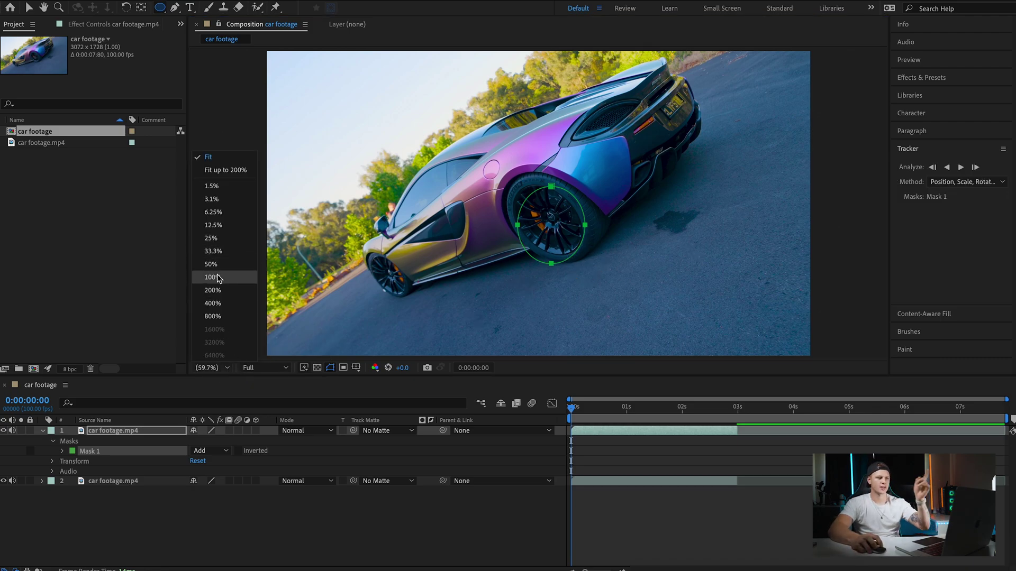
pyautogui.click(218, 289)
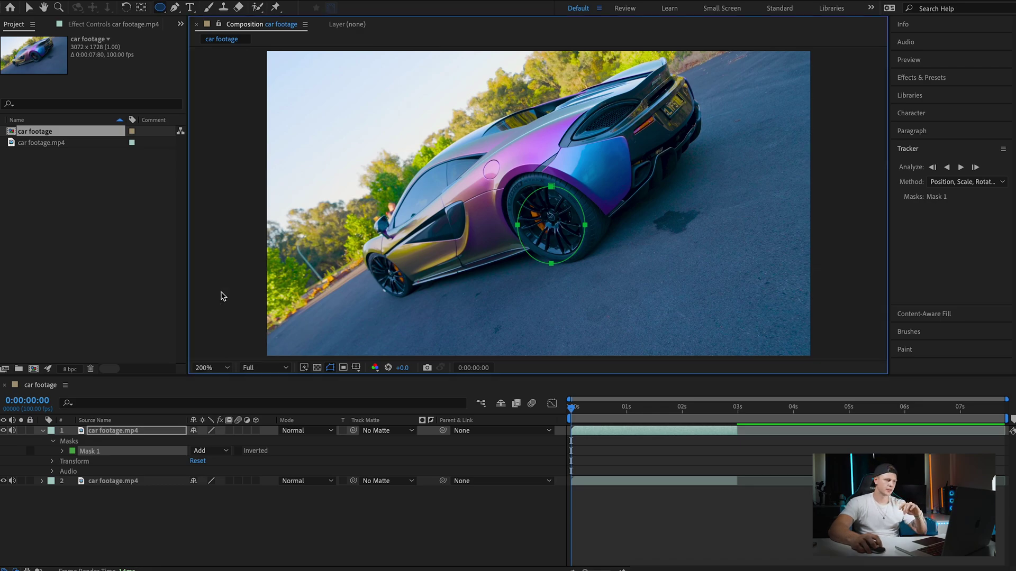
pyautogui.moveTo(732, 249); pyautogui.dragTo(658, 177)
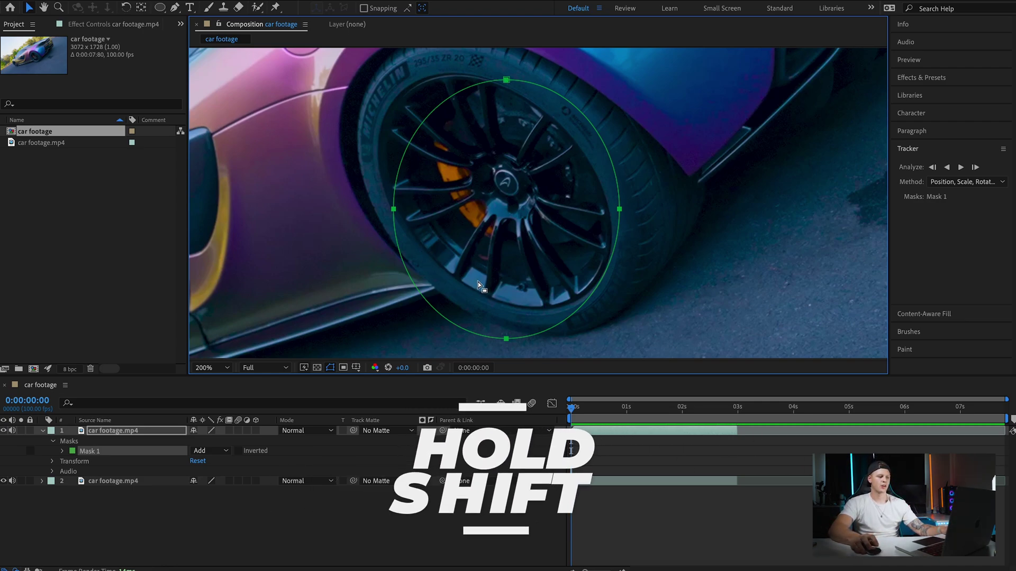
# Move Mask 1's top, left, bottom and right points onto the rim edge.
pyautogui.click(507, 81)
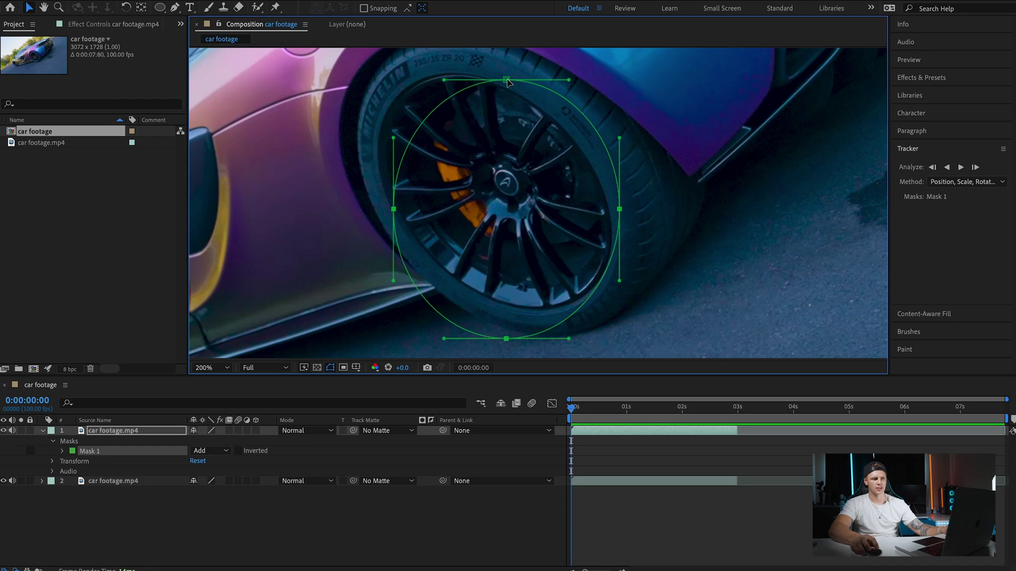
pyautogui.moveTo(506, 81); pyautogui.dragTo(453, 75)
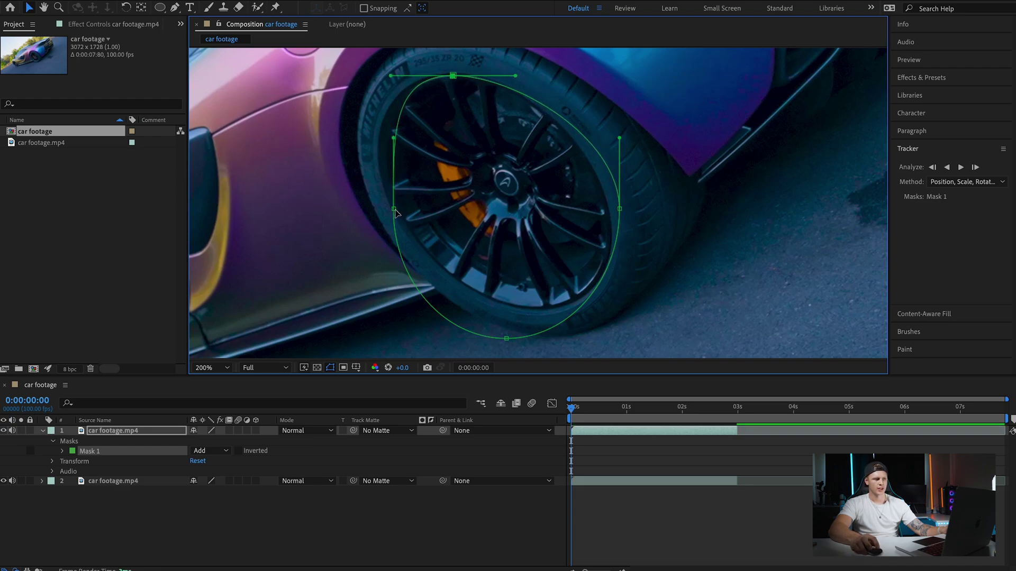
pyautogui.moveTo(394, 210); pyautogui.dragTo(383, 183)
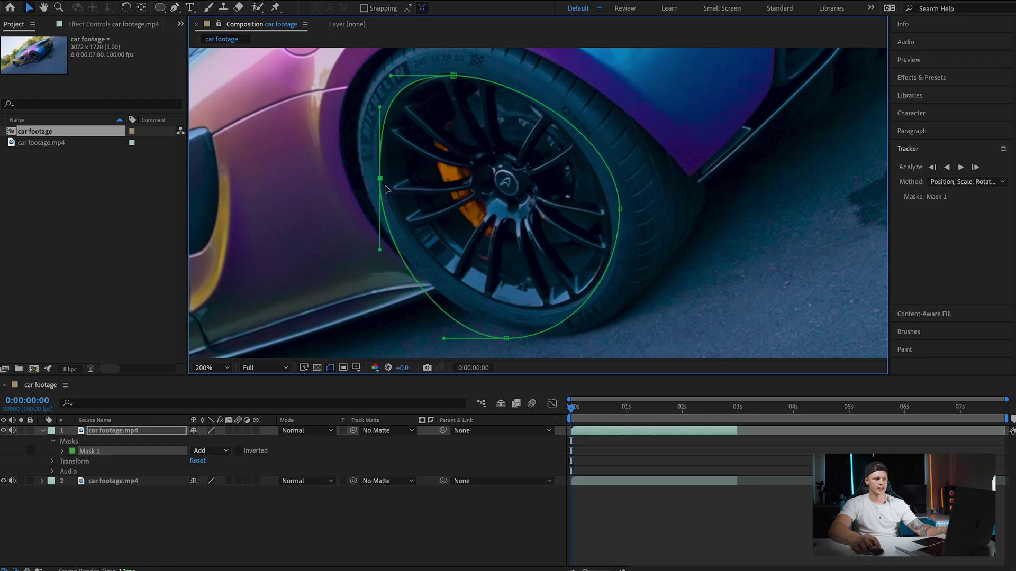
pyautogui.moveTo(505, 340); pyautogui.dragTo(532, 309)
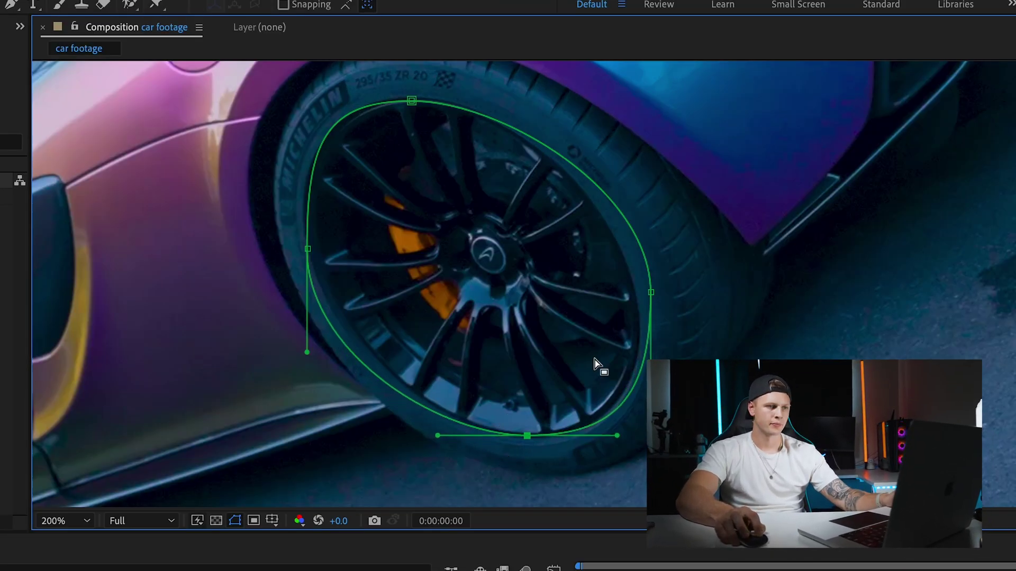
pyautogui.moveTo(650, 293); pyautogui.dragTo(632, 299)
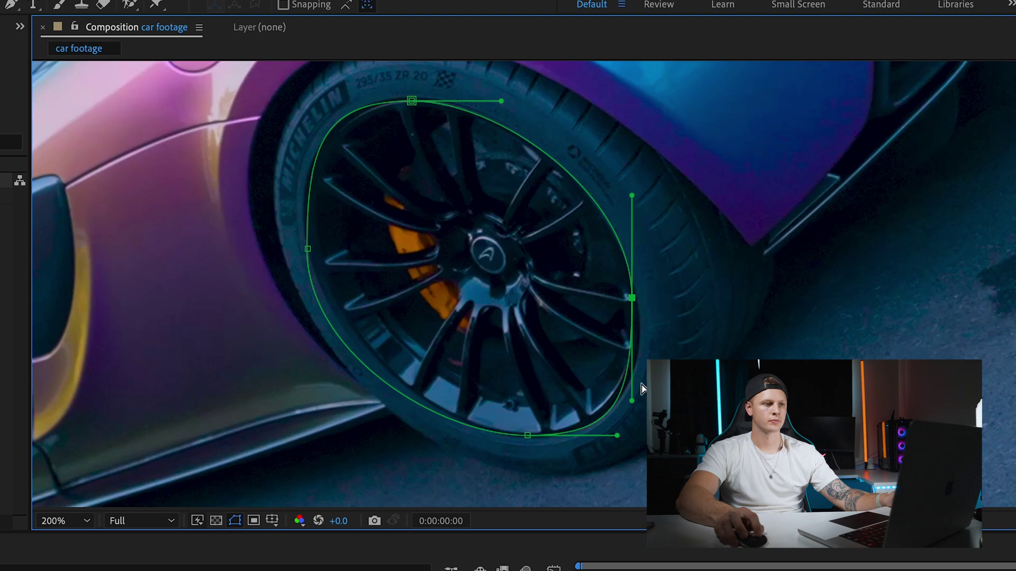
# Refine the mask's bezier curves on the right, left and top to hug the tilted rim.
pyautogui.moveTo(632, 401); pyautogui.dragTo(652, 365)
pyautogui.moveTo(630, 299); pyautogui.dragTo(637, 293)
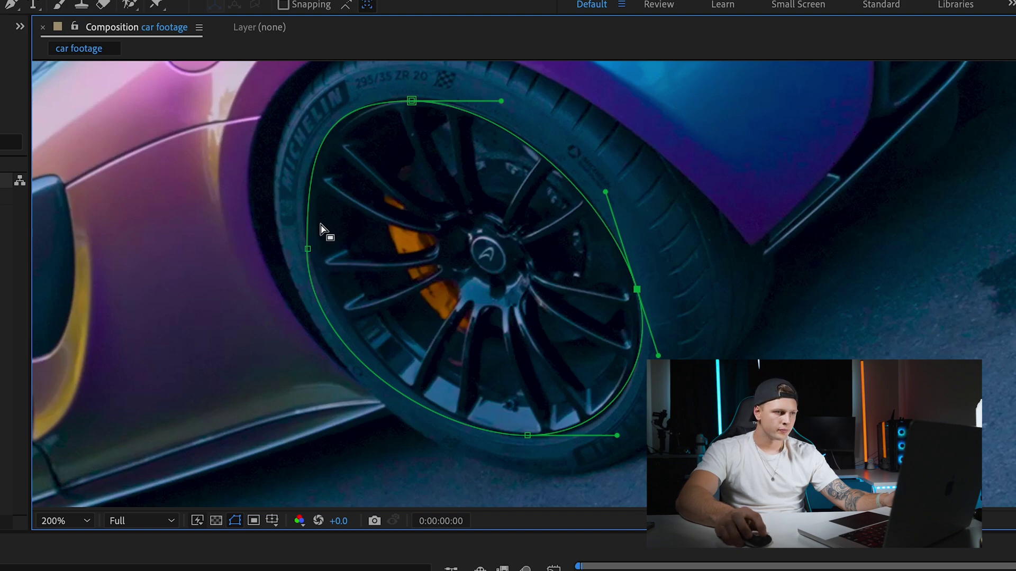
pyautogui.moveTo(307, 250); pyautogui.dragTo(306, 238)
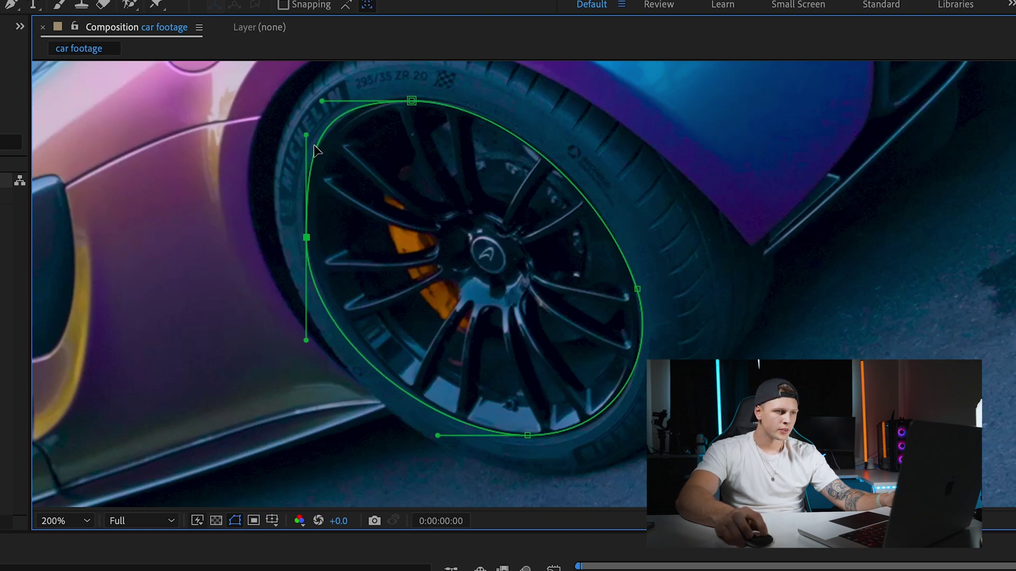
pyautogui.moveTo(306, 136); pyautogui.dragTo(295, 160)
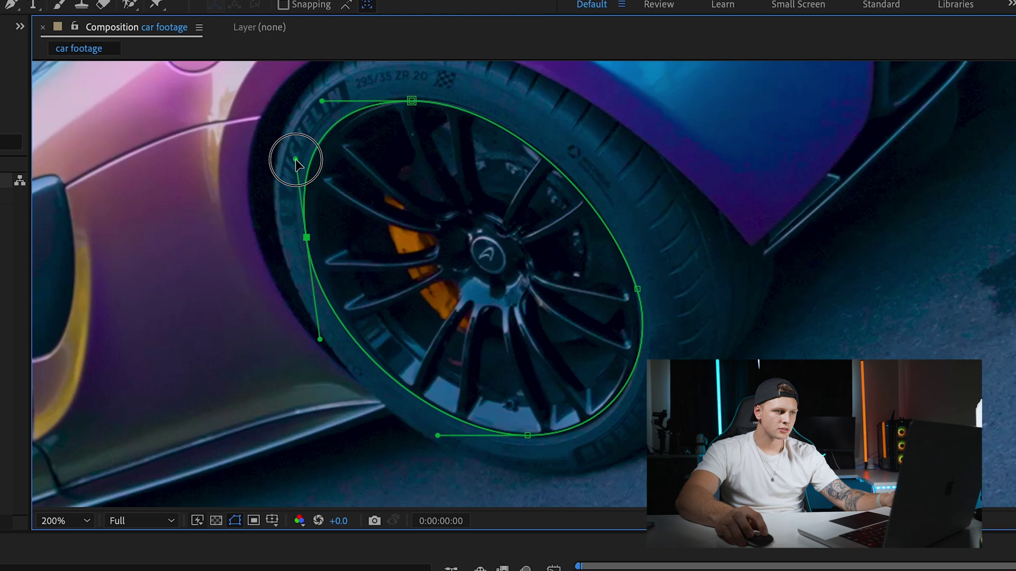
pyautogui.moveTo(321, 100); pyautogui.dragTo(321, 107)
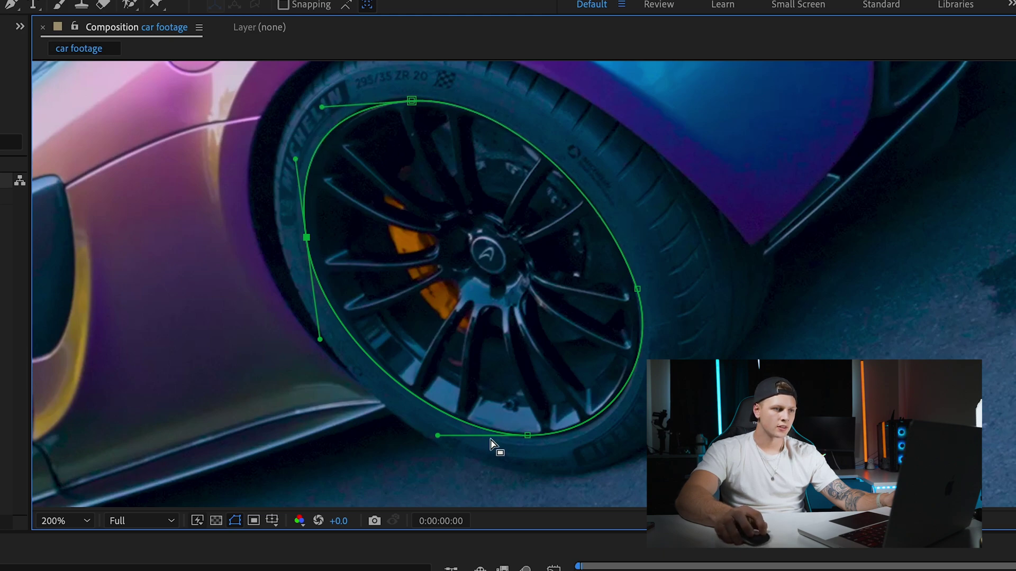
pyautogui.moveTo(637, 290); pyautogui.dragTo(610, 199)
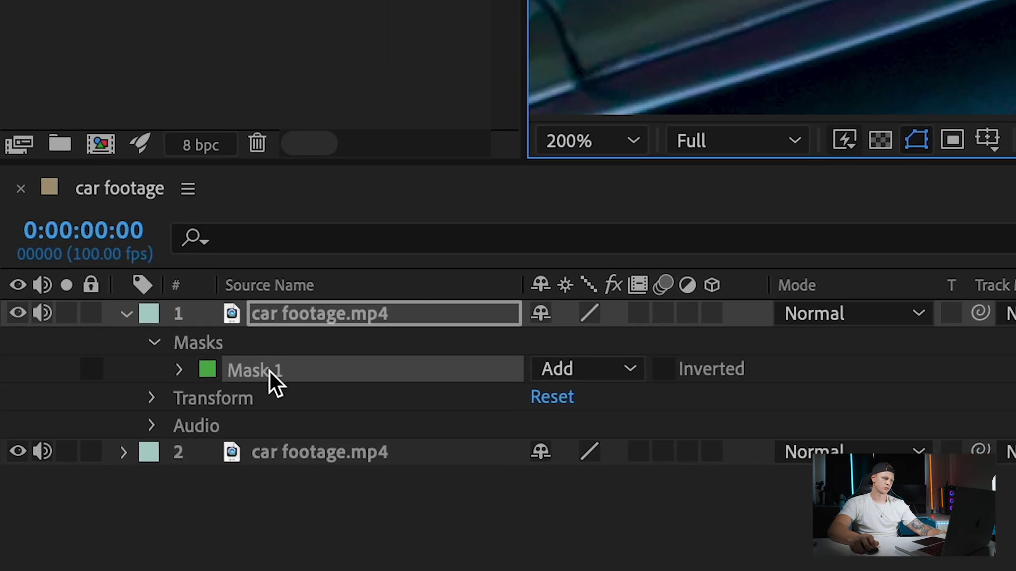
# Set up tracking for Mask 1 with the Position, Scale, Rotation & Skew method.
pyautogui.rightClick(269, 370)
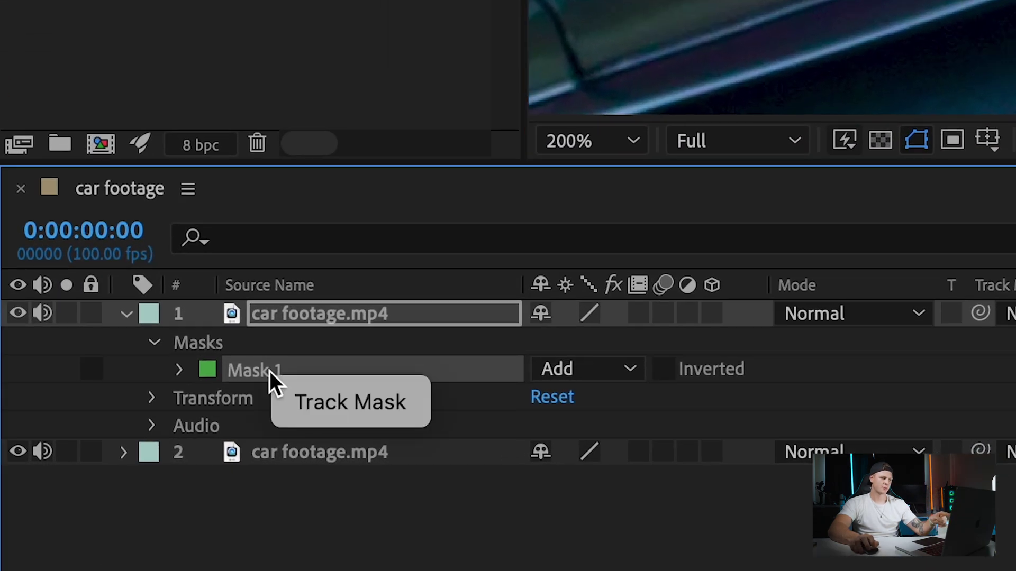
pyautogui.click(343, 408)
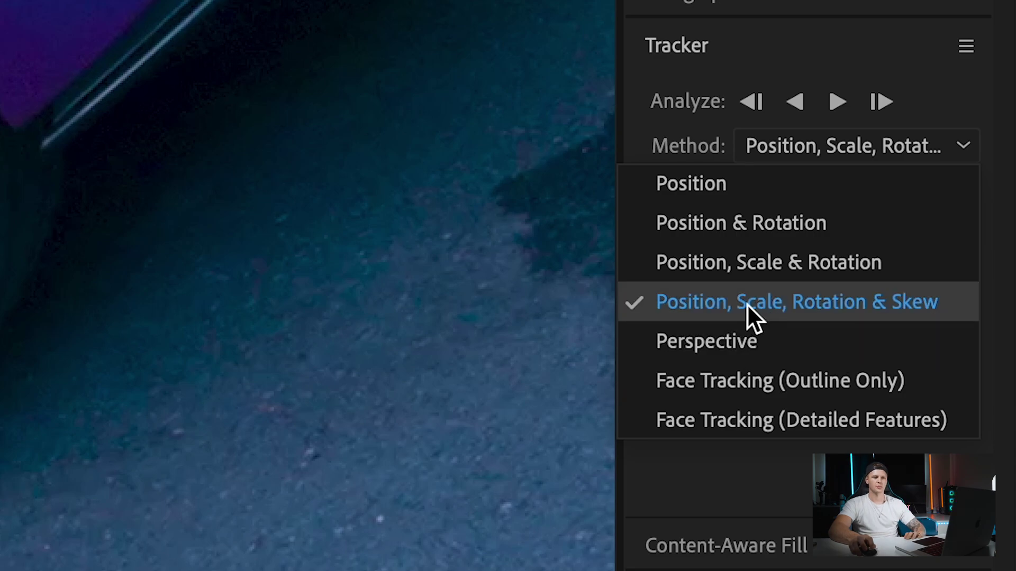
pyautogui.click(809, 310)
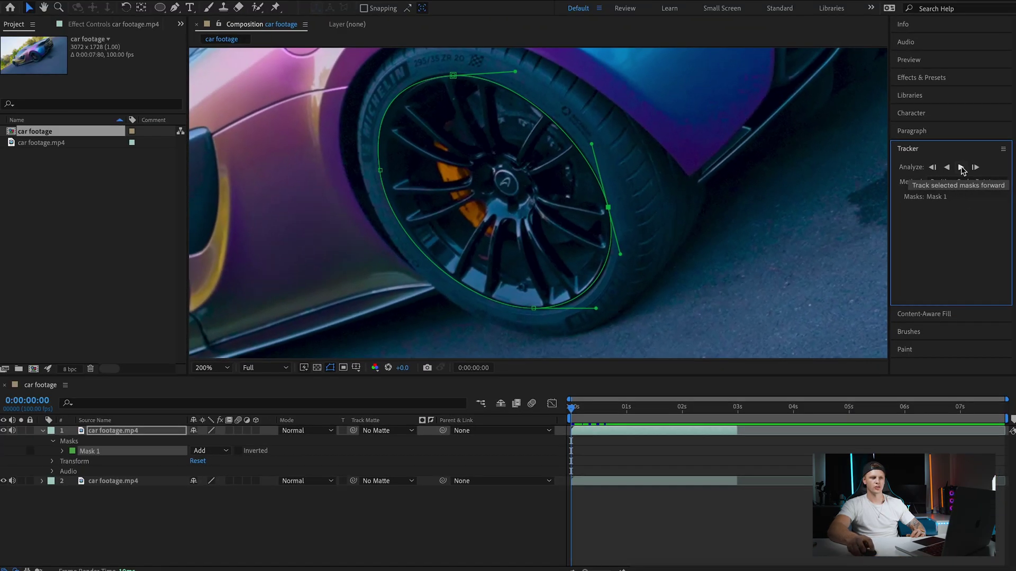
# Track Mask 1 forward through the first 3 seconds and scrub to verify it follows the rim.
pyautogui.click(835, 126)
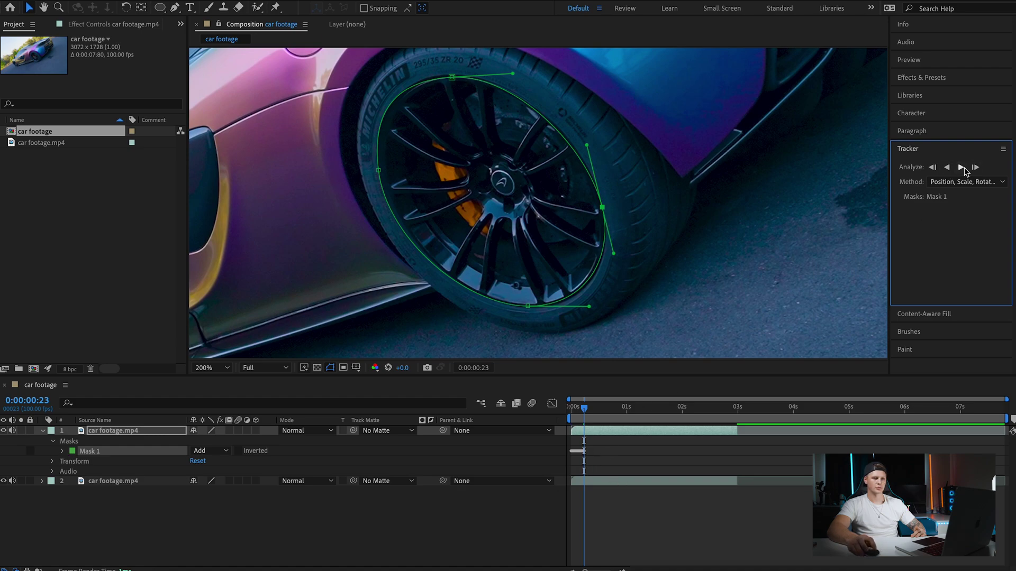
pyautogui.click(961, 168)
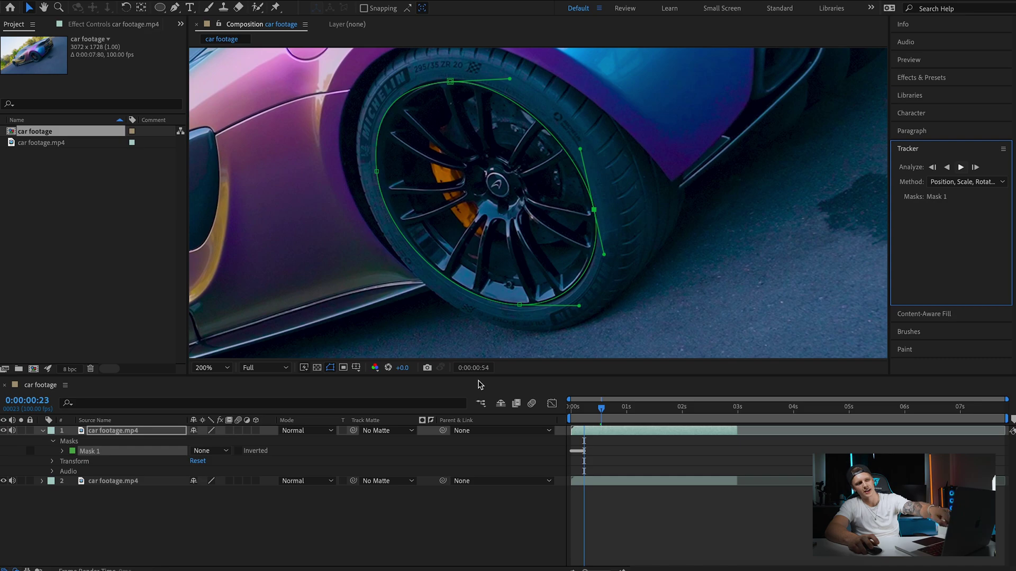
pyautogui.moveTo(577, 407)
pyautogui.mouseDown()
pyautogui.moveTo(703, 412)
pyautogui.moveTo(573, 416)
pyautogui.moveTo(711, 416)
pyautogui.moveTo(571, 418)
pyautogui.mouseUp()
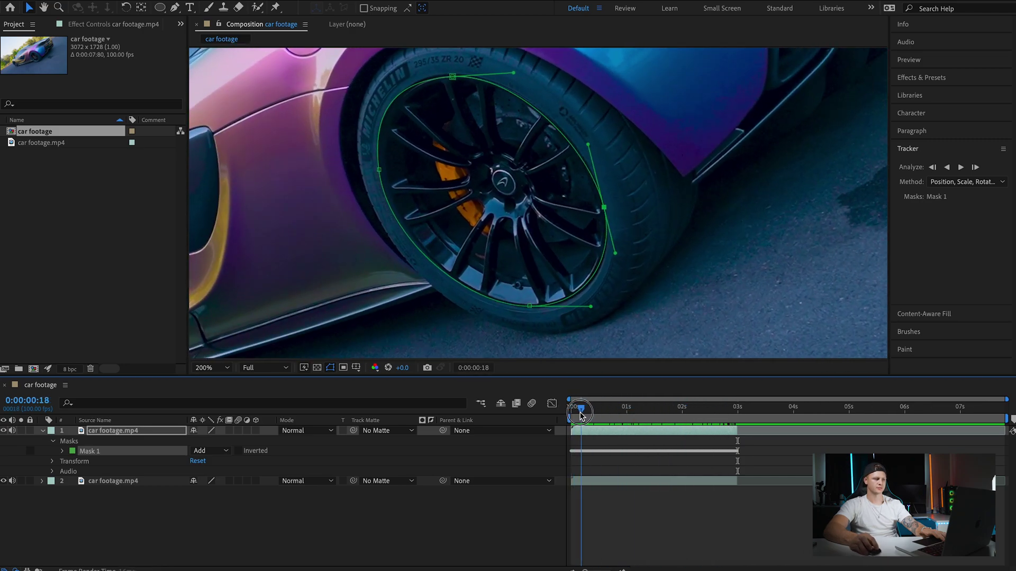
# Set the viewer to Fit and apply the Saber effect to the car footage layer.
pyautogui.click(217, 370)
pyautogui.click(221, 159)
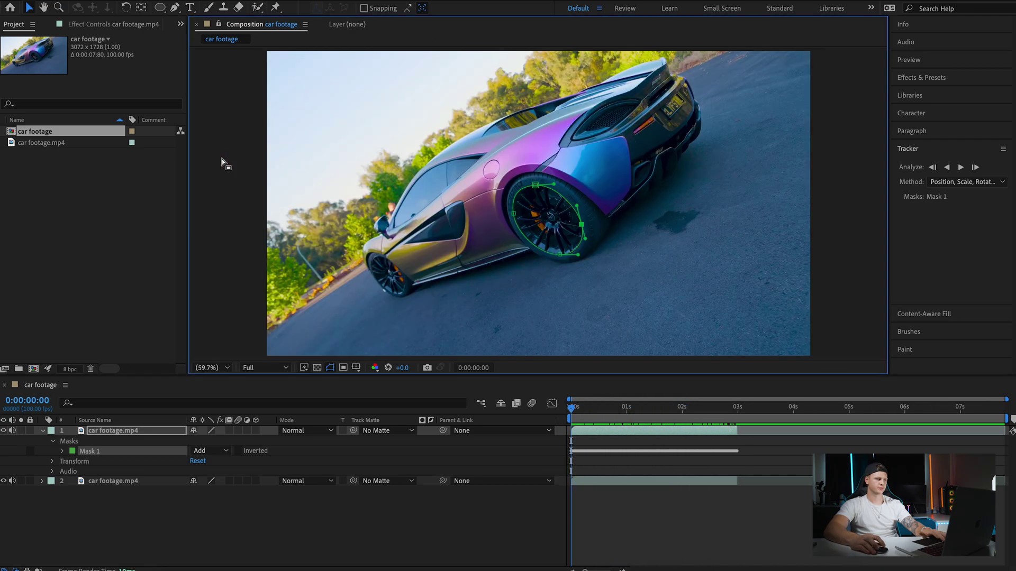
pyautogui.hotkey('ctrl', '5')
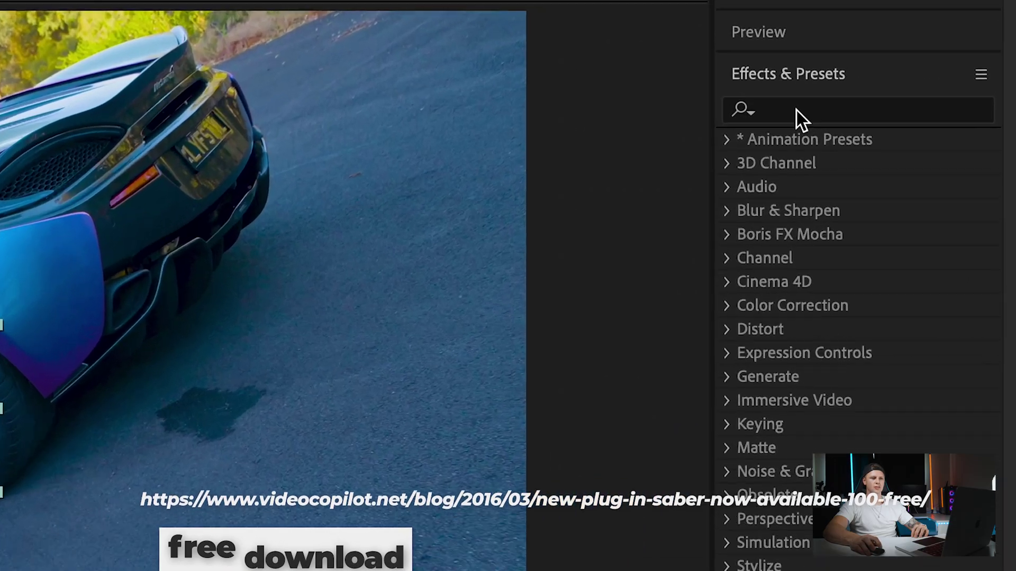
pyautogui.click(926, 88)
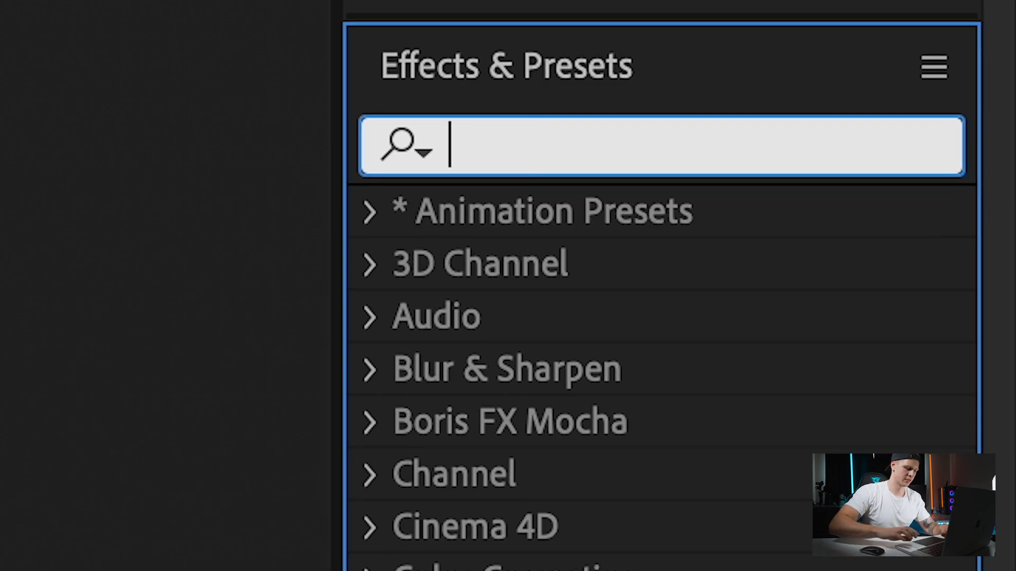
pyautogui.write('saber')
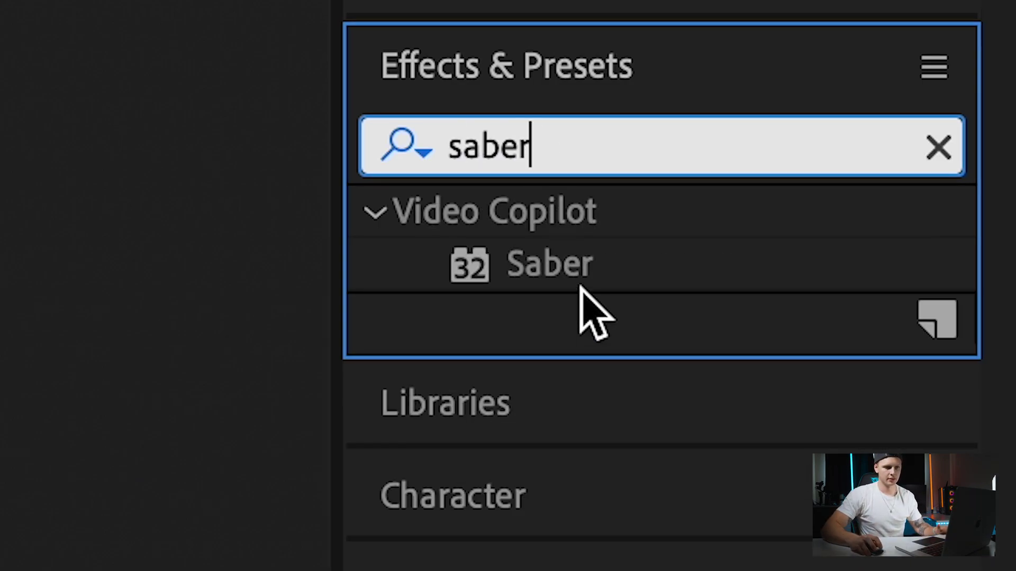
pyautogui.moveTo(582, 281); pyautogui.dragTo(242, 392)
pyautogui.moveTo(871, 142); pyautogui.dragTo(108, 435)
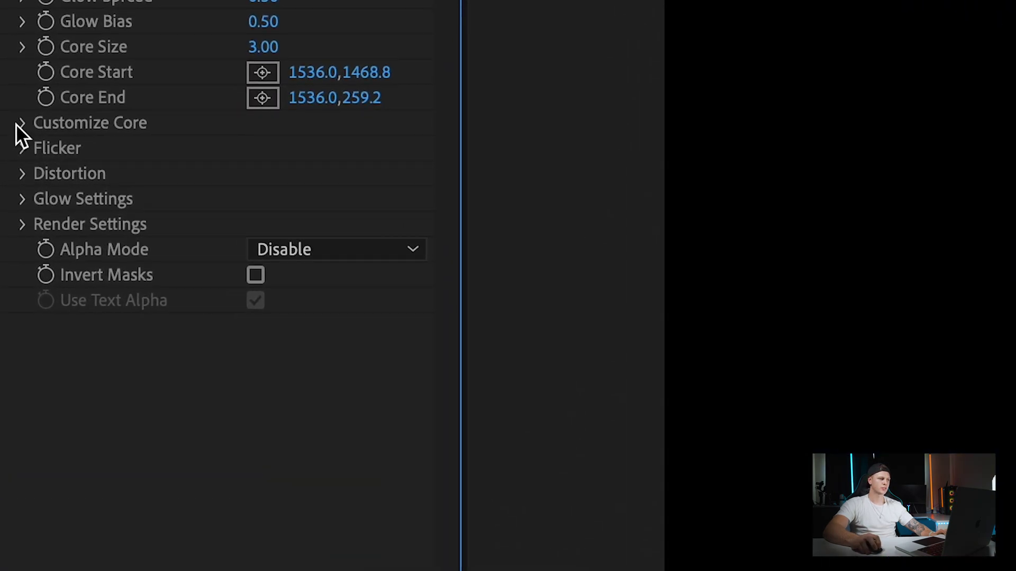
# Set Saber's Core Type to Layer Masks so the glow follows the wheel mask.
pyautogui.click(10, 150)
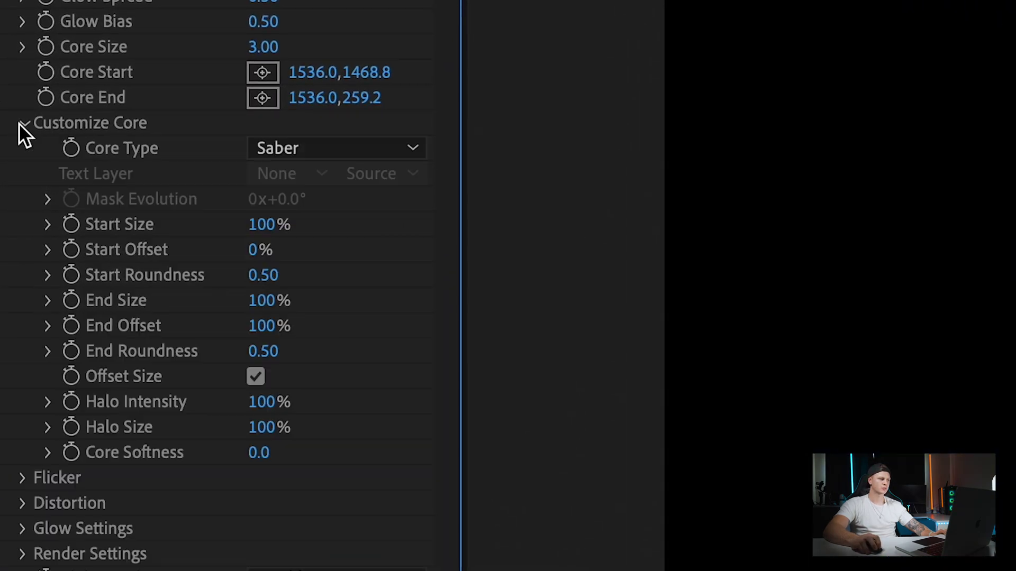
pyautogui.click(386, 150)
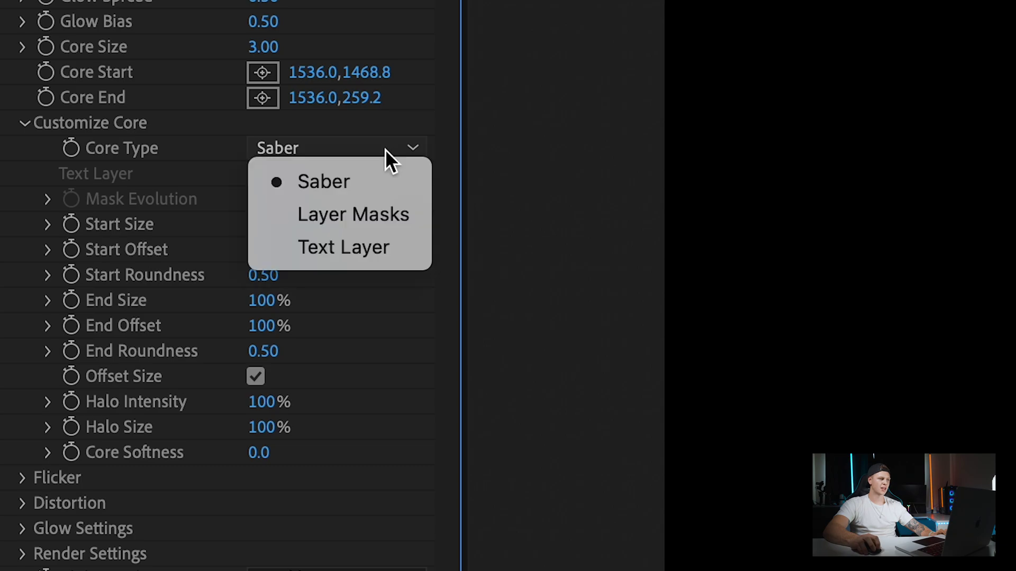
pyautogui.click(371, 214)
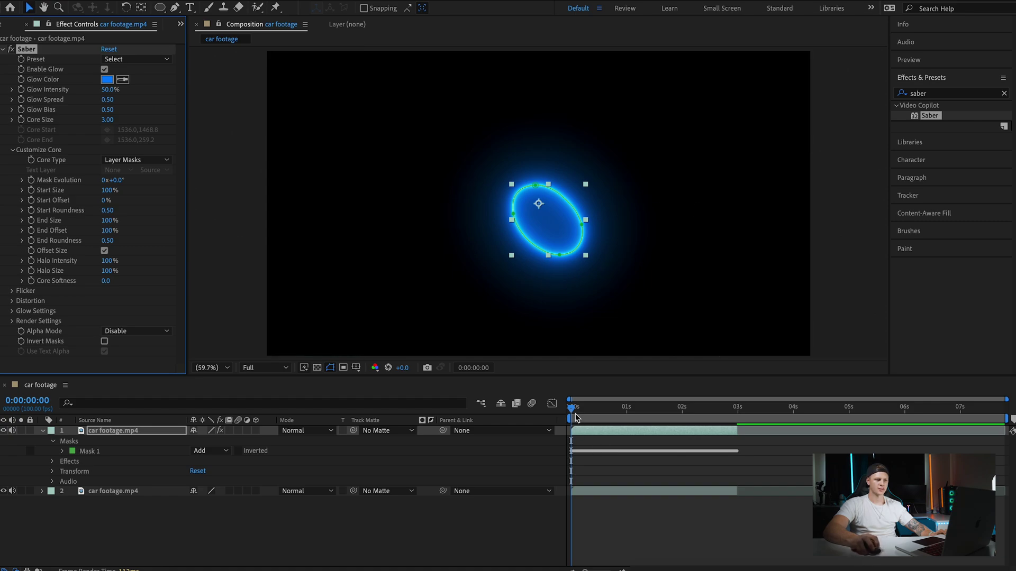
pyautogui.moveTo(573, 412); pyautogui.dragTo(730, 416)
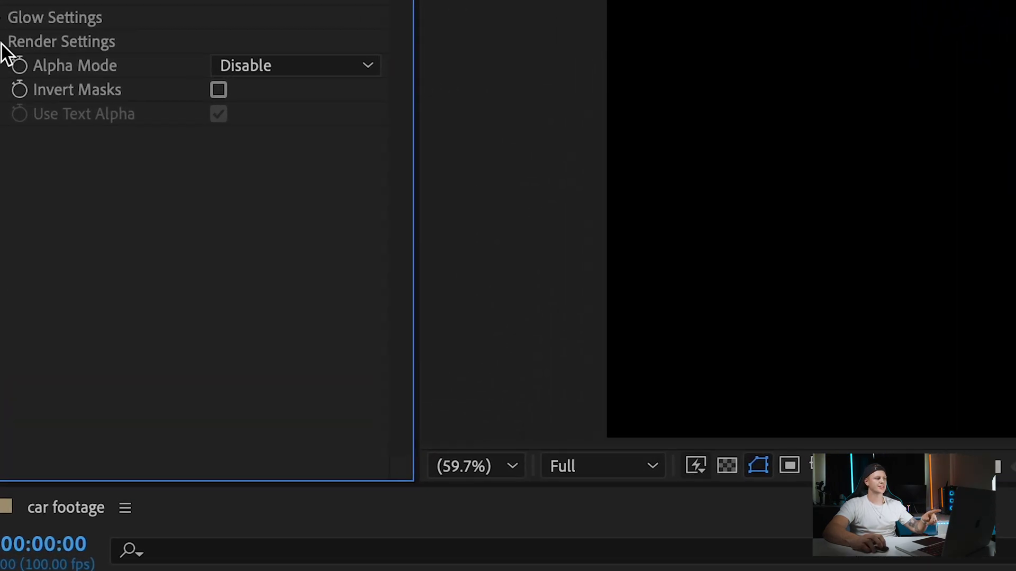
# Set Saber's Composite Settings to Transparent and preview the glowing ring over the footage.
pyautogui.click(12, 190)
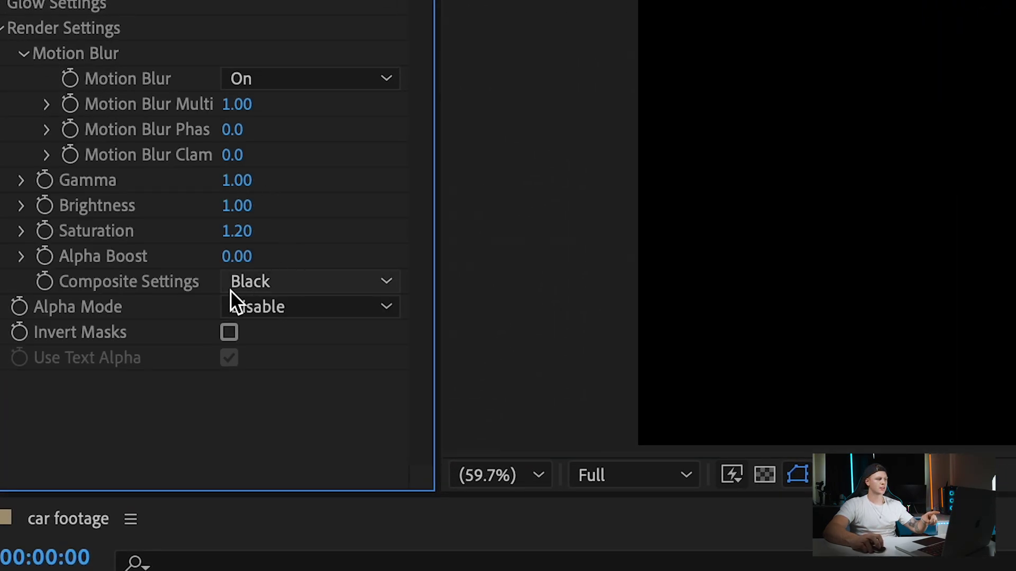
pyautogui.click(297, 282)
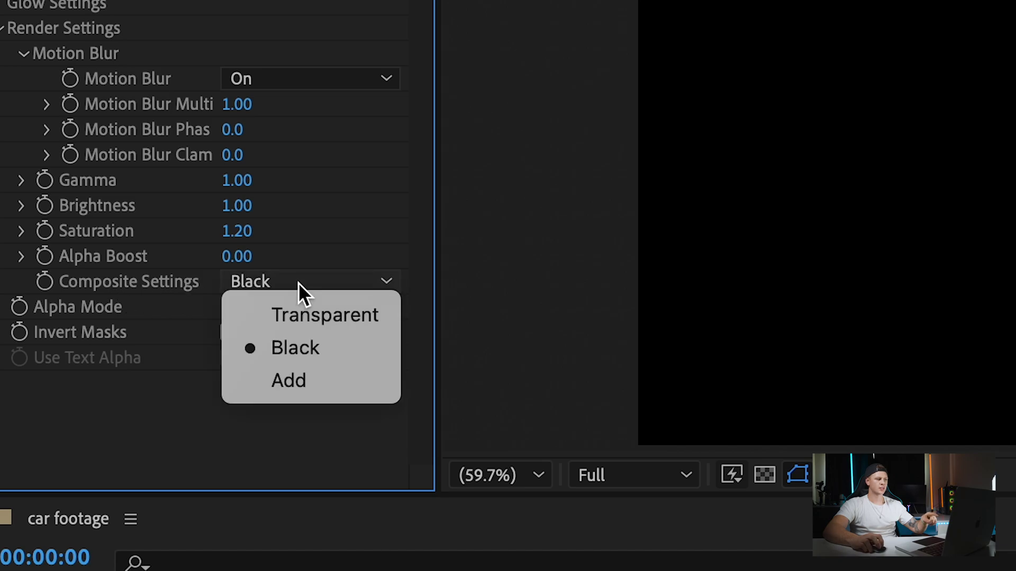
pyautogui.click(297, 315)
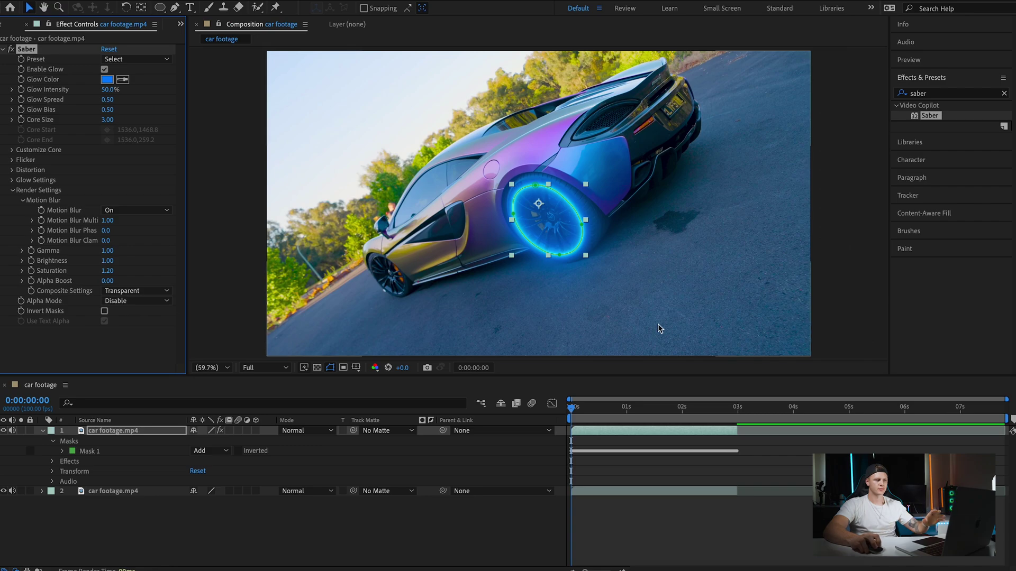
pyautogui.moveTo(575, 412)
pyautogui.mouseDown()
pyautogui.moveTo(715, 416)
pyautogui.moveTo(565, 414)
pyautogui.mouseUp()
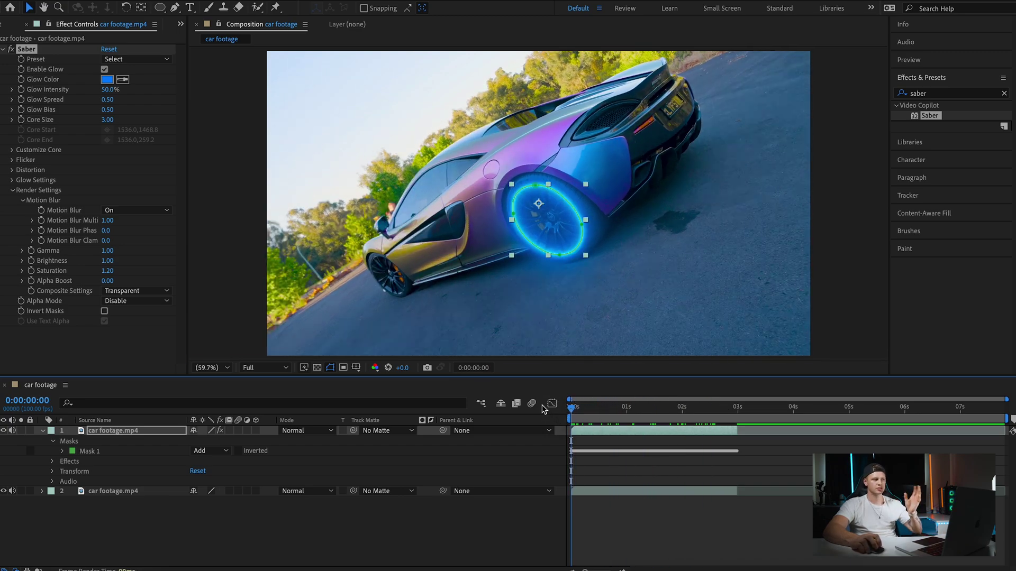
pyautogui.press('space')
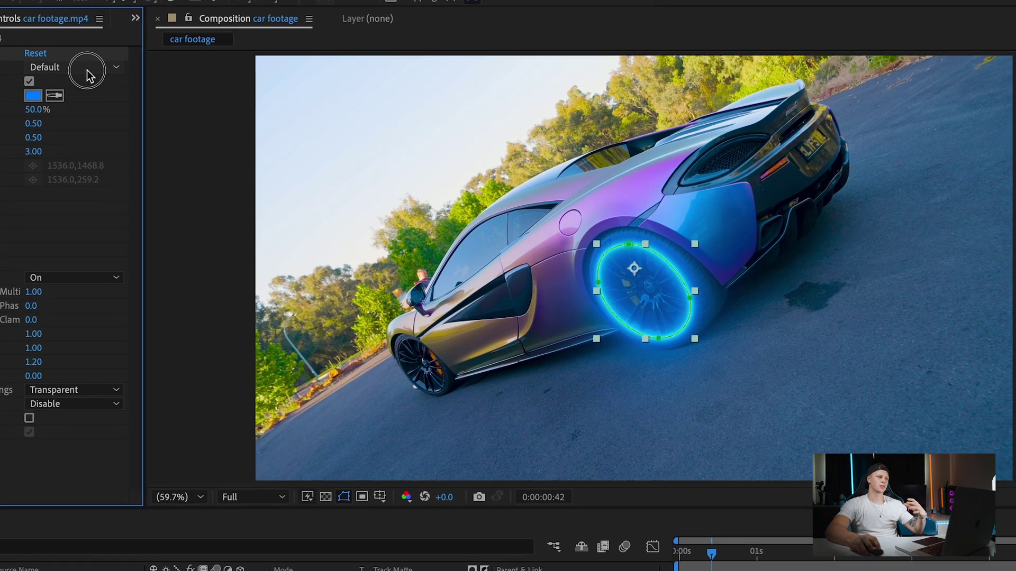
# Try Saber's Fire and Portal presets, then settle on the Soft Smoke preset.
pyautogui.click(149, 58)
pyautogui.click(81, 262)
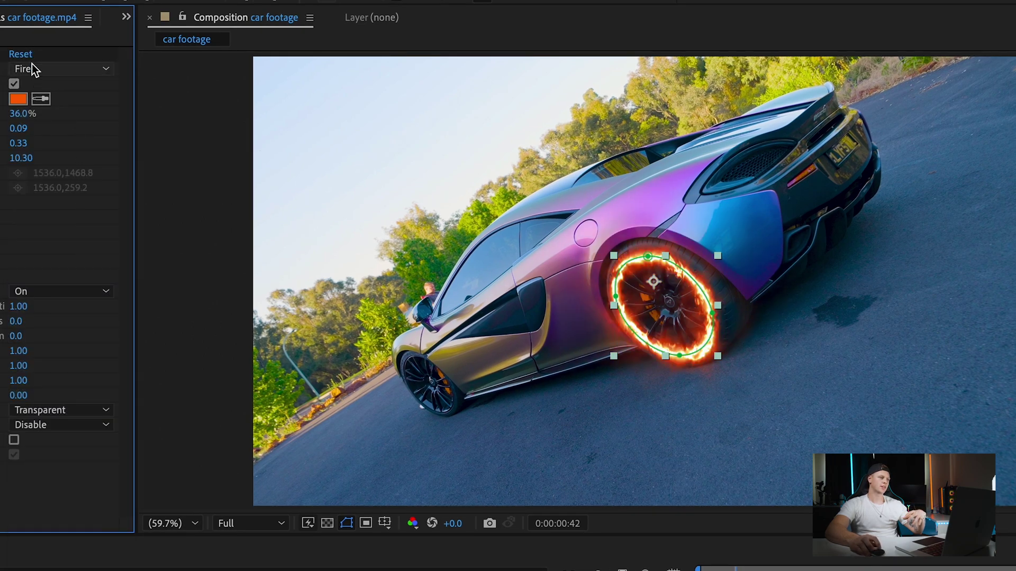
pyautogui.click(48, 69)
pyautogui.scroll(-4, 58, 487)
pyautogui.scroll(-2, 59, 490)
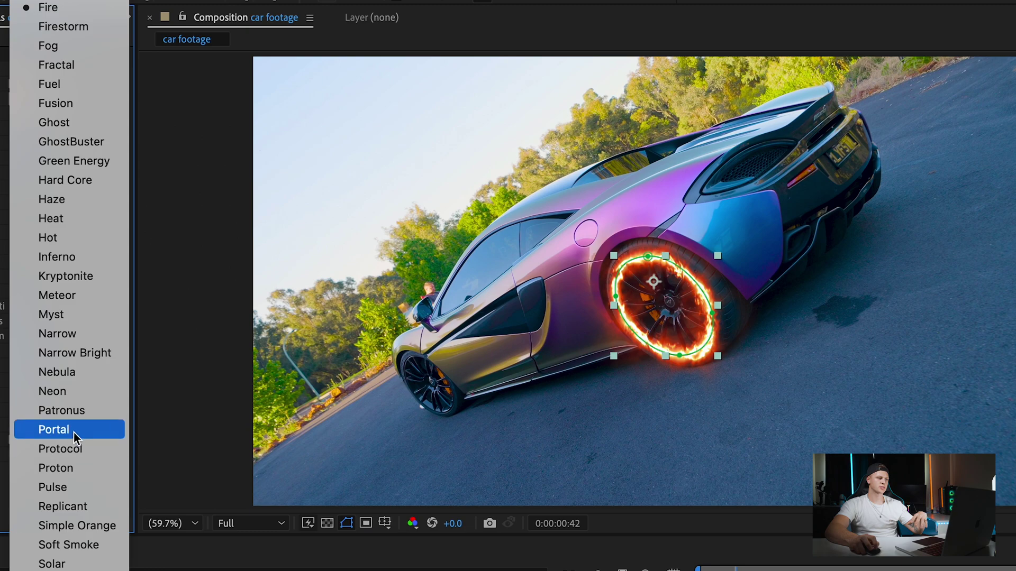
pyautogui.click(75, 431)
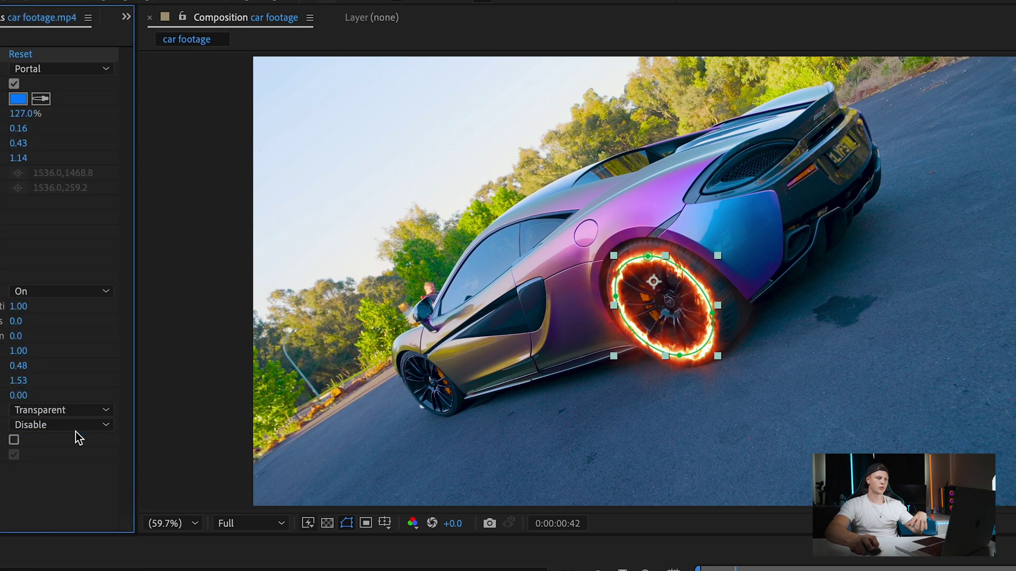
pyautogui.click(21, 72)
pyautogui.scroll(-3, 106, 405)
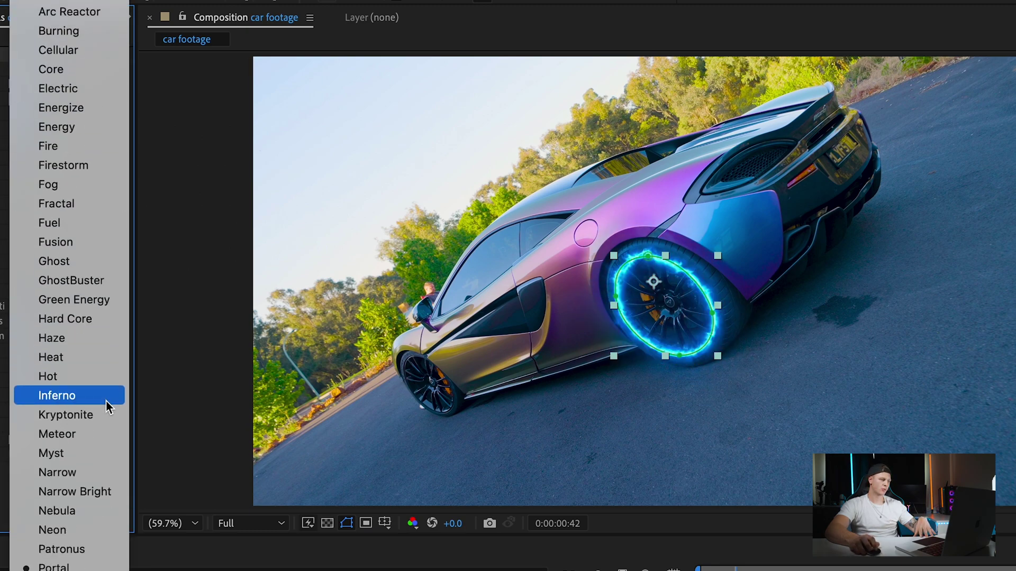
pyautogui.scroll(-3, 108, 407)
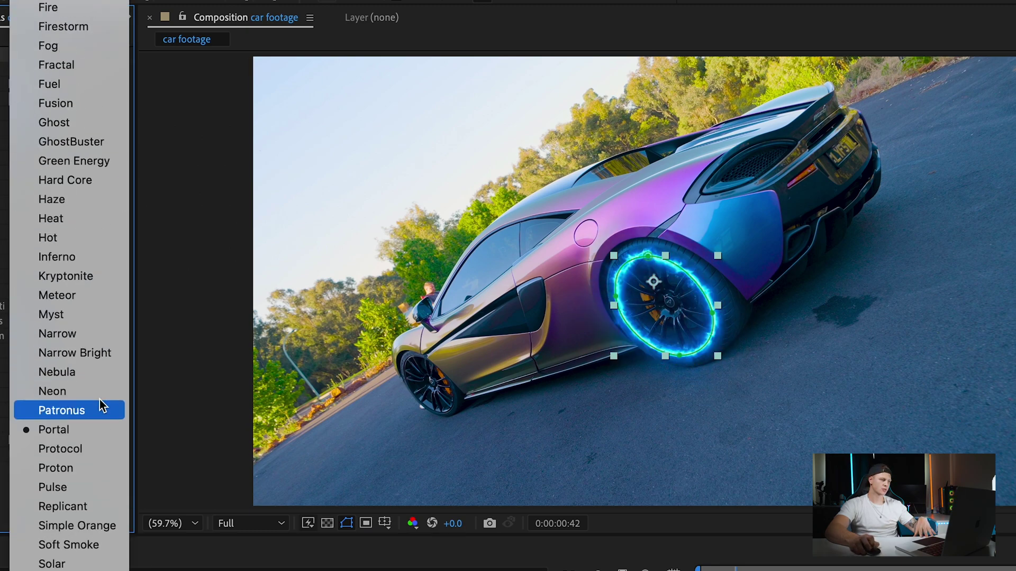
pyautogui.click(97, 551)
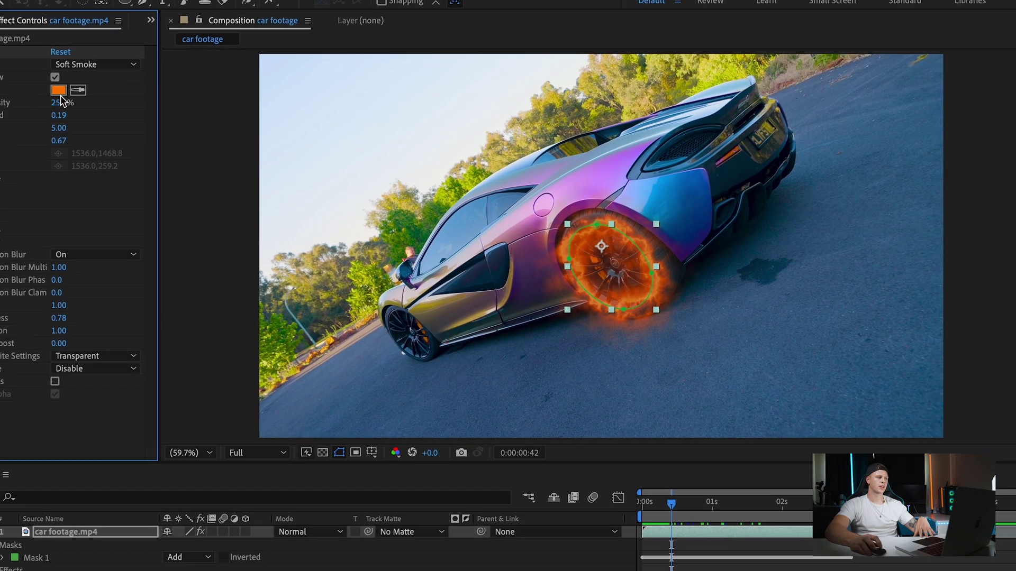
# Change Saber's Glow Color to grey 808080.
pyautogui.click(59, 92)
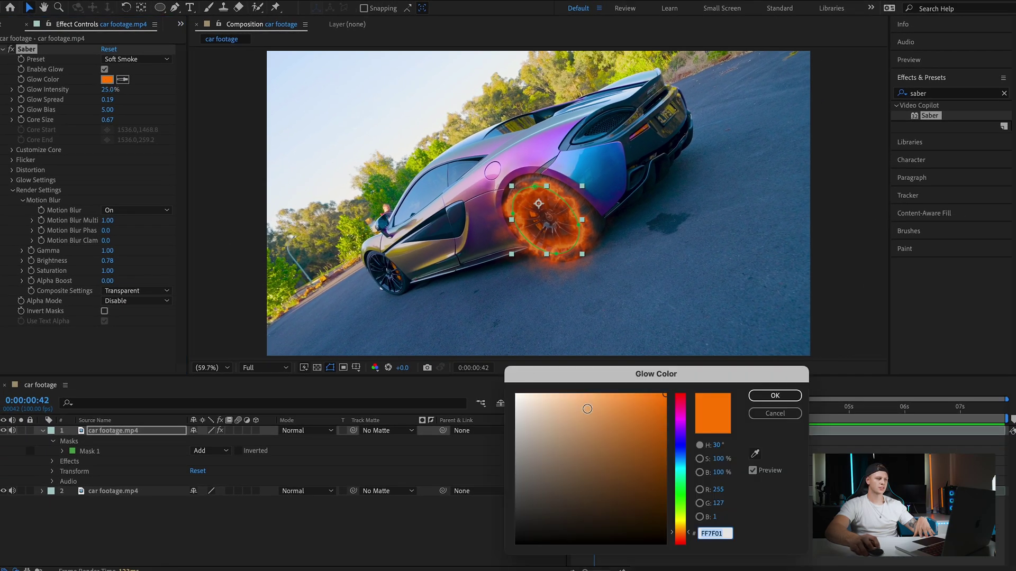
pyautogui.moveTo(546, 450); pyautogui.dragTo(522, 470)
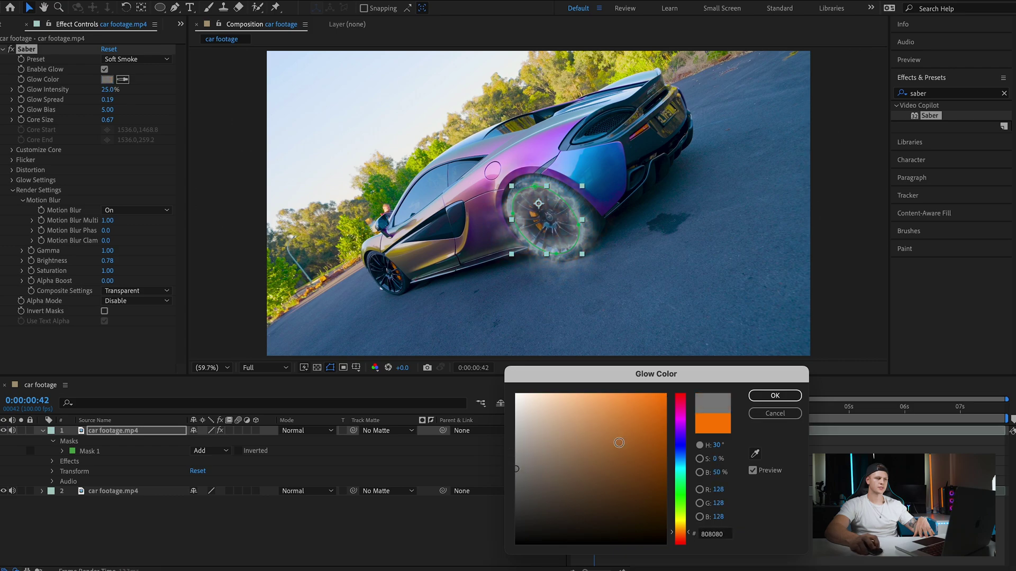
pyautogui.click(760, 402)
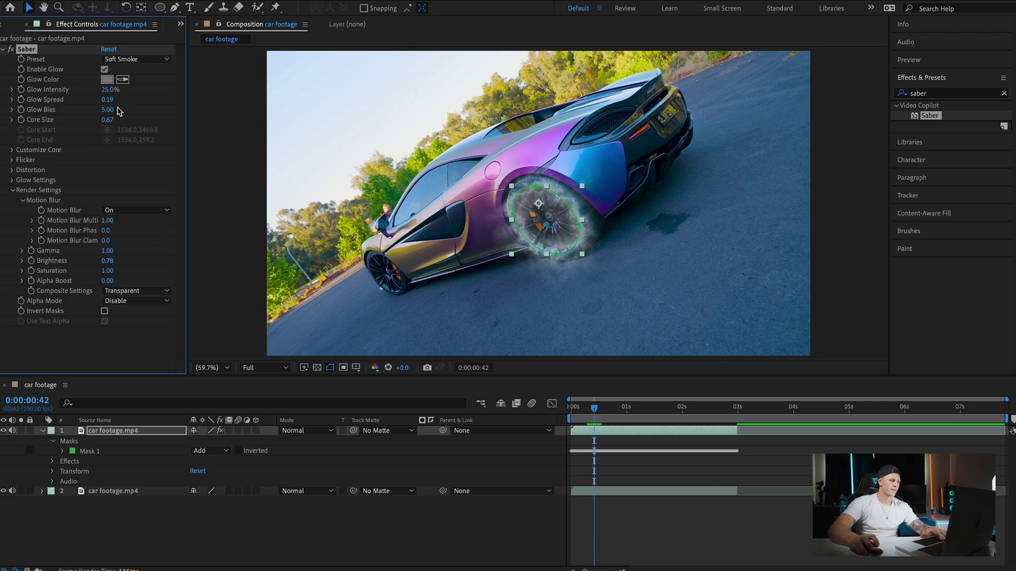
# In Customize Core, set Start Offset to 60%, Start Size to 70% and End Size to 180%.
pyautogui.click(13, 190)
pyautogui.press('Home')
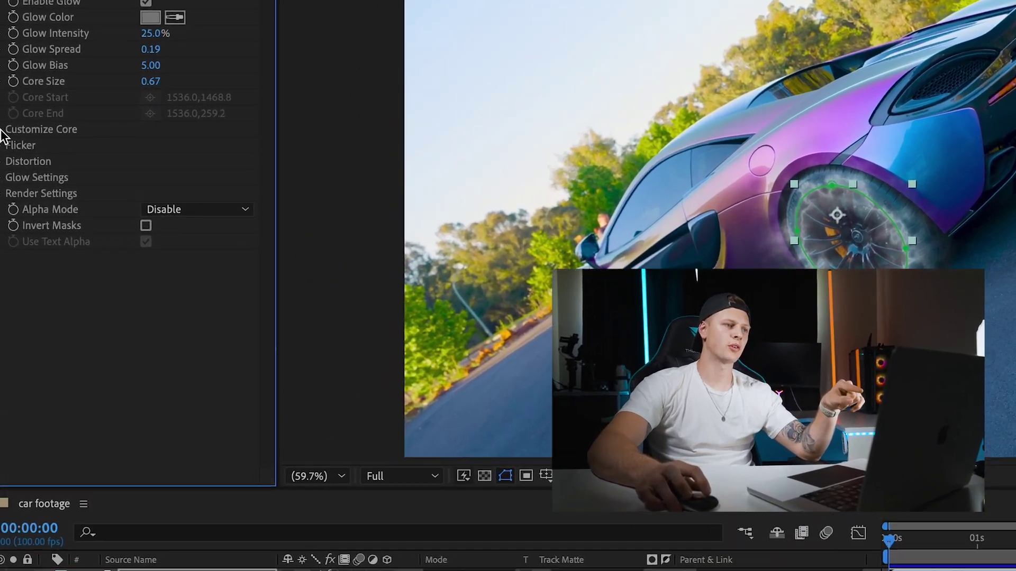
pyautogui.click(12, 151)
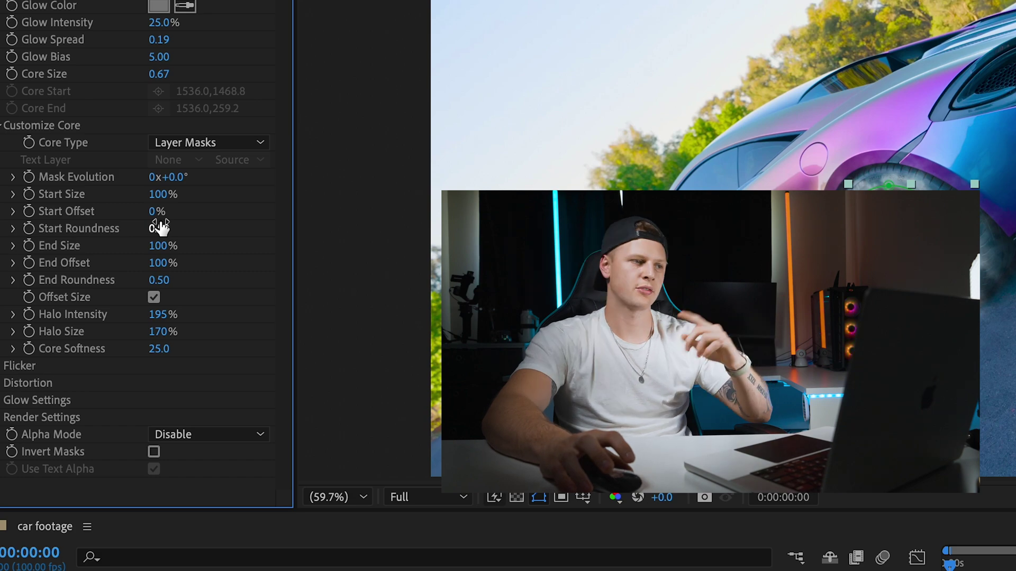
pyautogui.moveTo(160, 229); pyautogui.dragTo(161, 232)
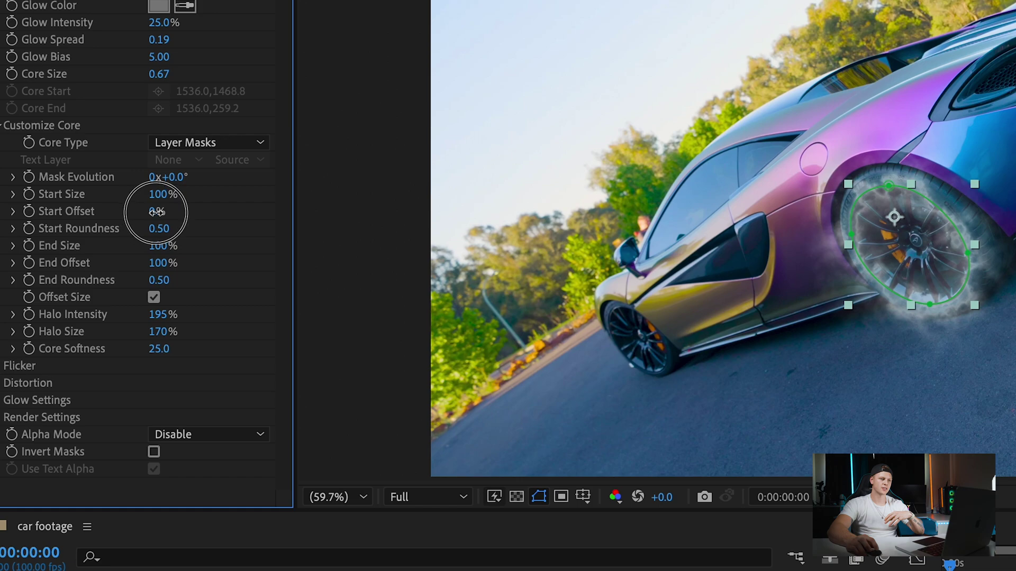
pyautogui.moveTo(157, 211); pyautogui.dragTo(215, 216)
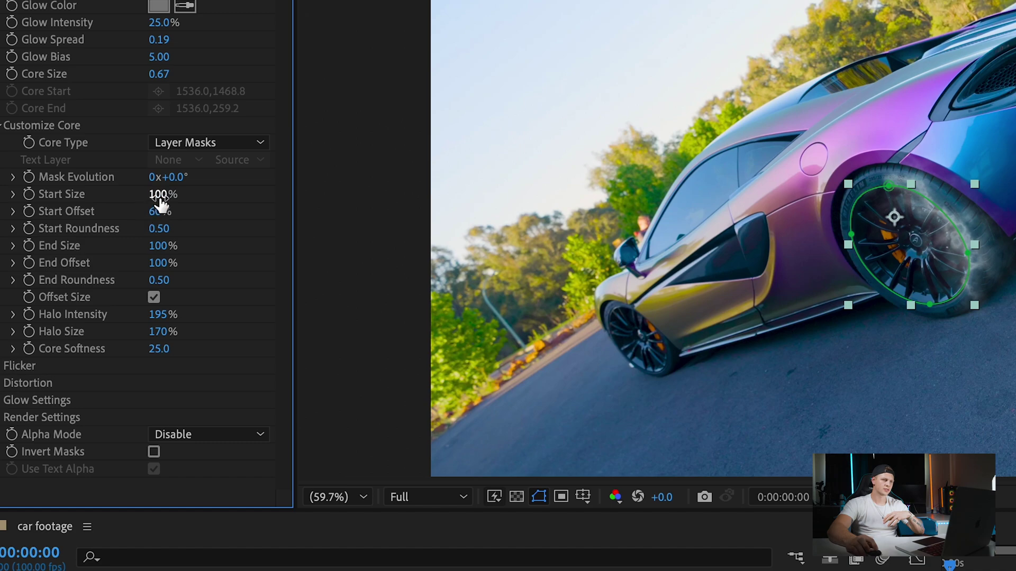
pyautogui.moveTo(163, 196); pyautogui.dragTo(119, 199)
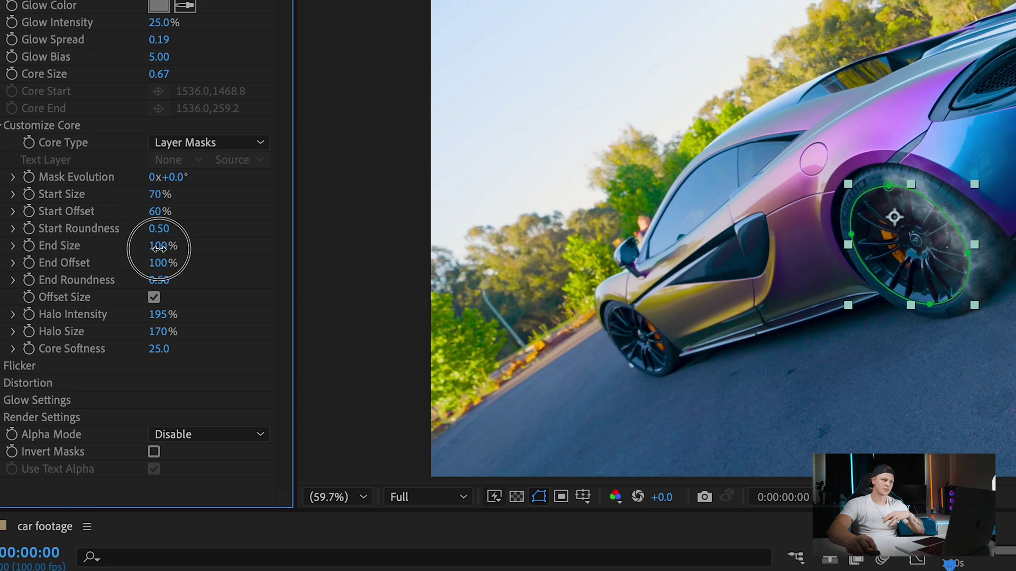
pyautogui.moveTo(160, 249); pyautogui.dragTo(239, 253)
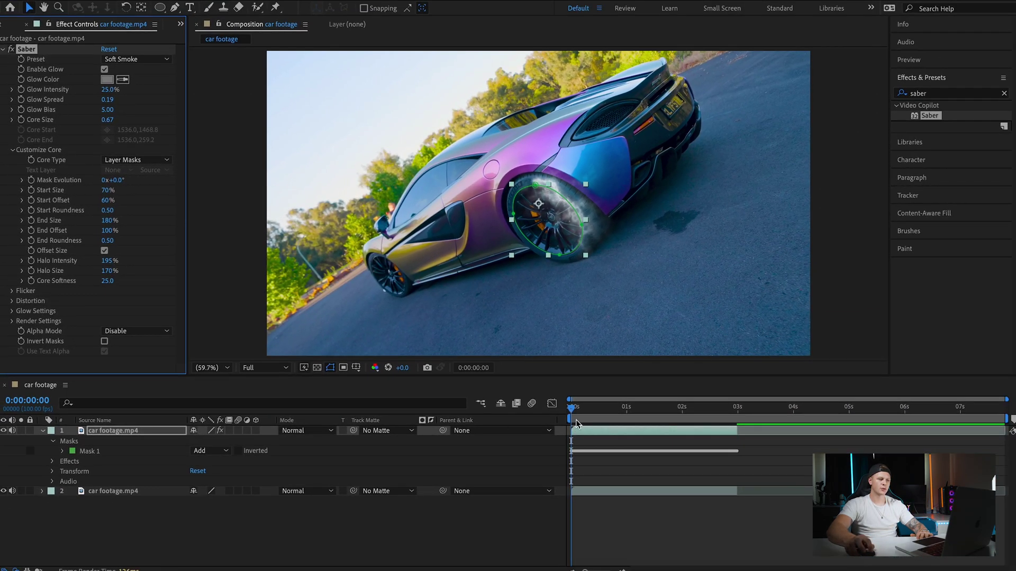
# Keyframe Mask Evolution from 0x+0.0° at the start to 2x+298° near the clip end.
pyautogui.moveTo(575, 413)
pyautogui.mouseDown()
pyautogui.moveTo(649, 415)
pyautogui.moveTo(567, 415)
pyautogui.mouseUp()
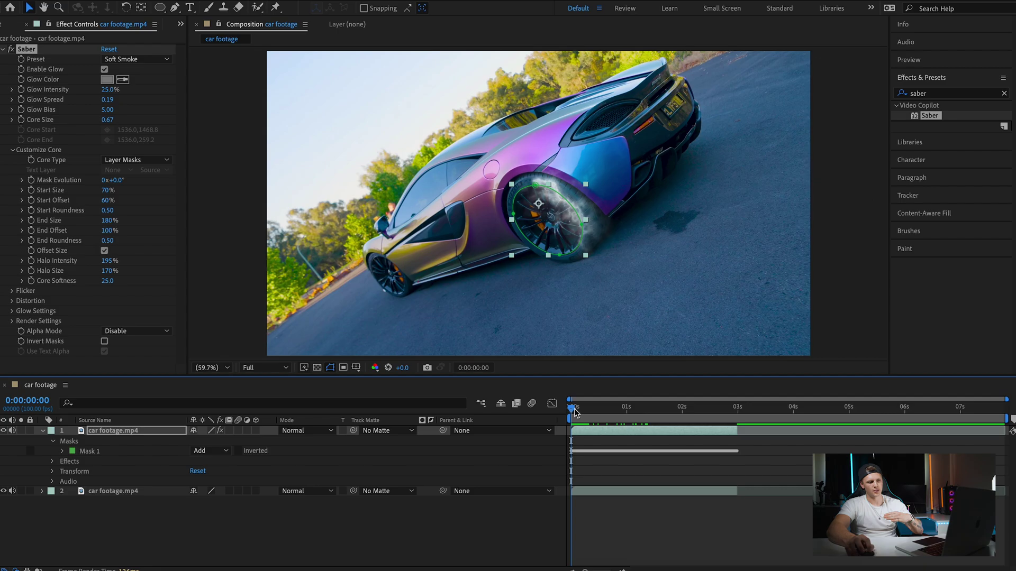
pyautogui.moveTo(575, 413); pyautogui.dragTo(550, 413)
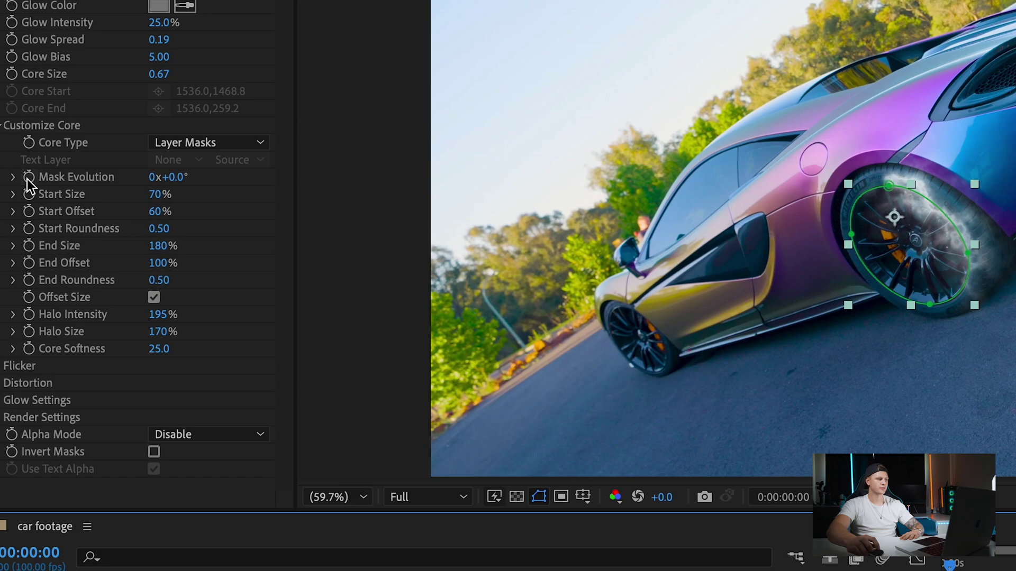
pyautogui.click(27, 179)
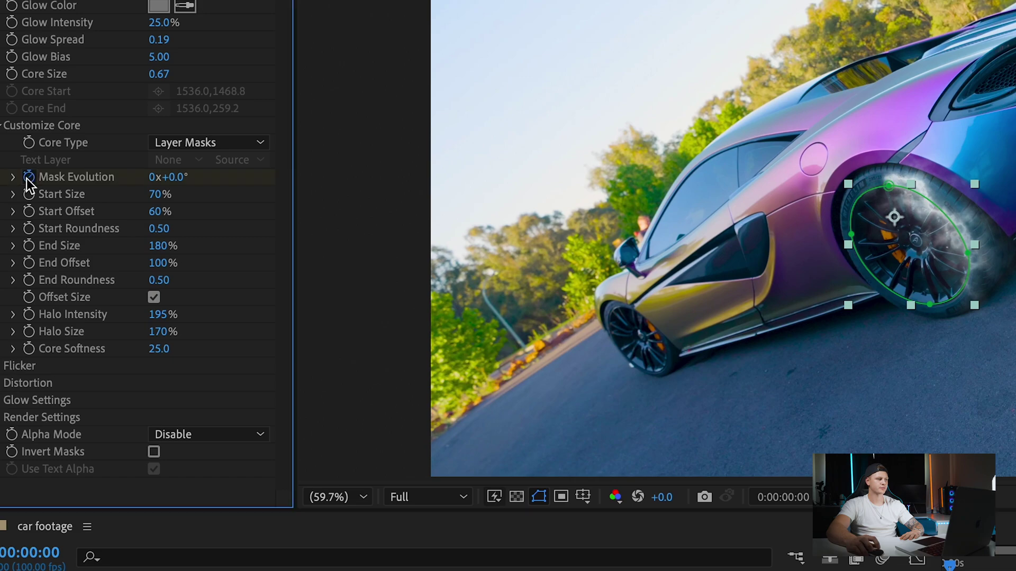
pyautogui.moveTo(570, 418); pyautogui.dragTo(736, 423)
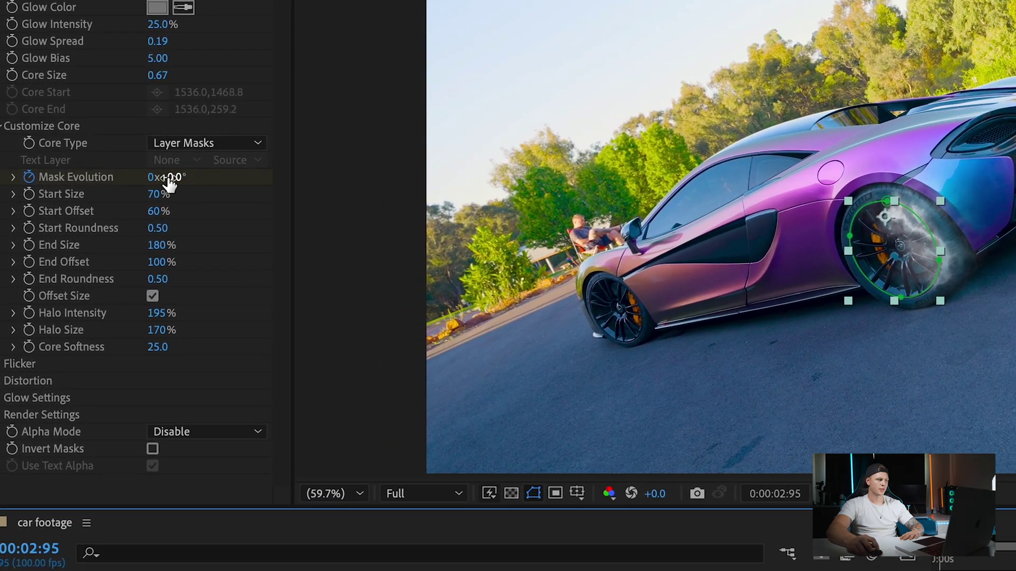
pyautogui.moveTo(180, 182); pyautogui.dragTo(921, 339)
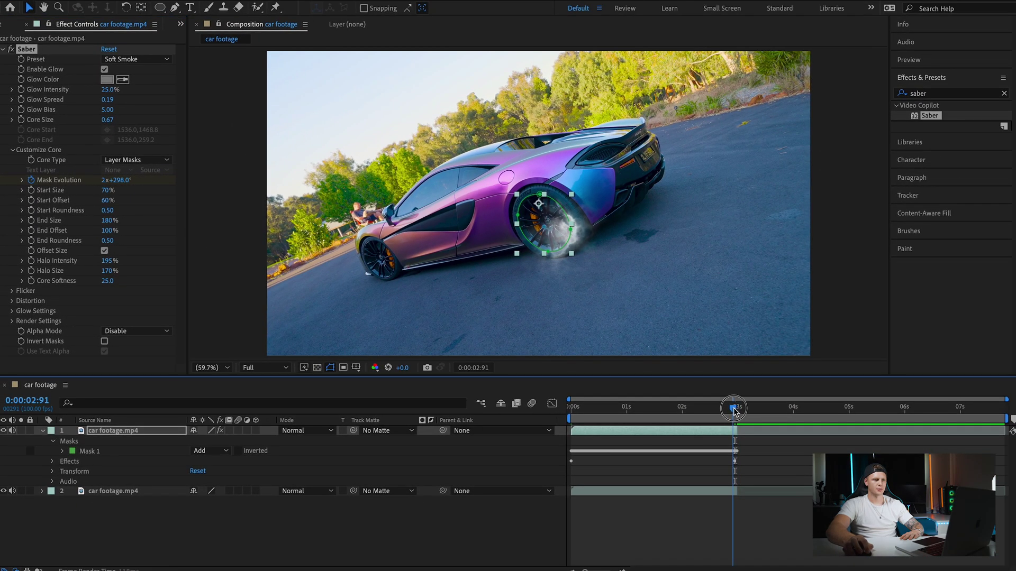
pyautogui.moveTo(733, 407); pyautogui.dragTo(599, 409)
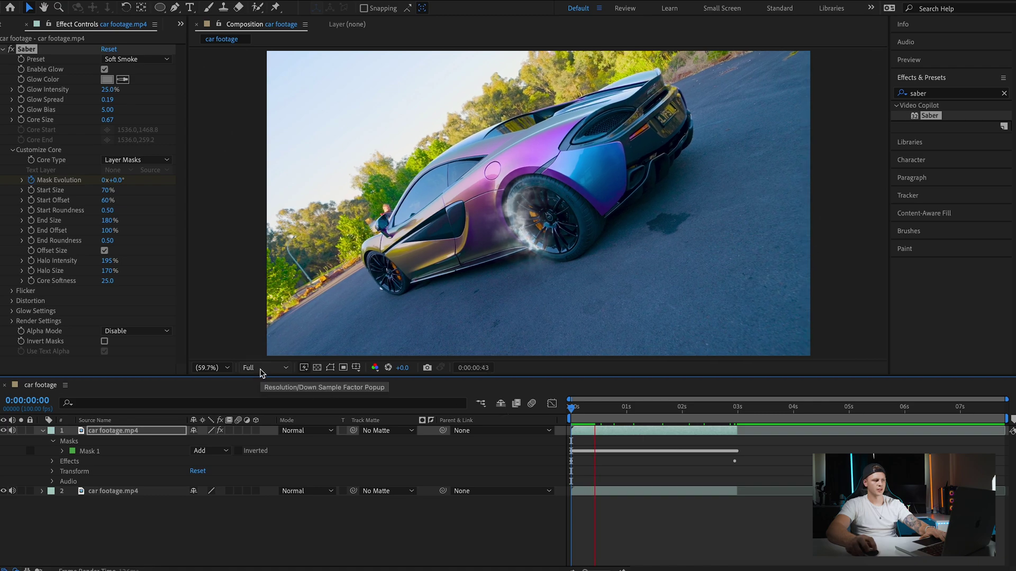
# Set the preview resolution to Third and replay the smoke circling the rim.
pyautogui.click(260, 373)
pyautogui.click(259, 422)
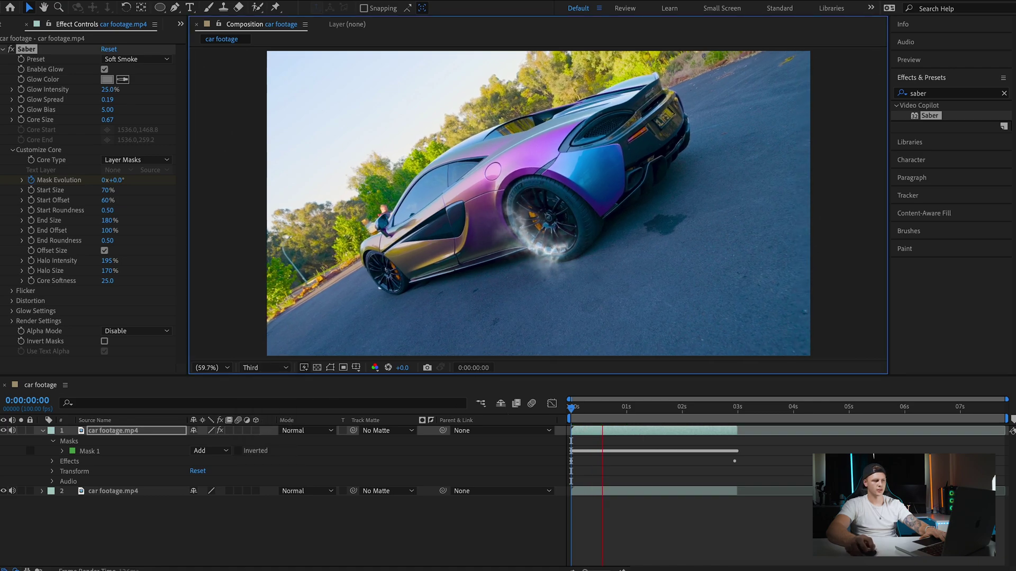
pyautogui.click(550, 413)
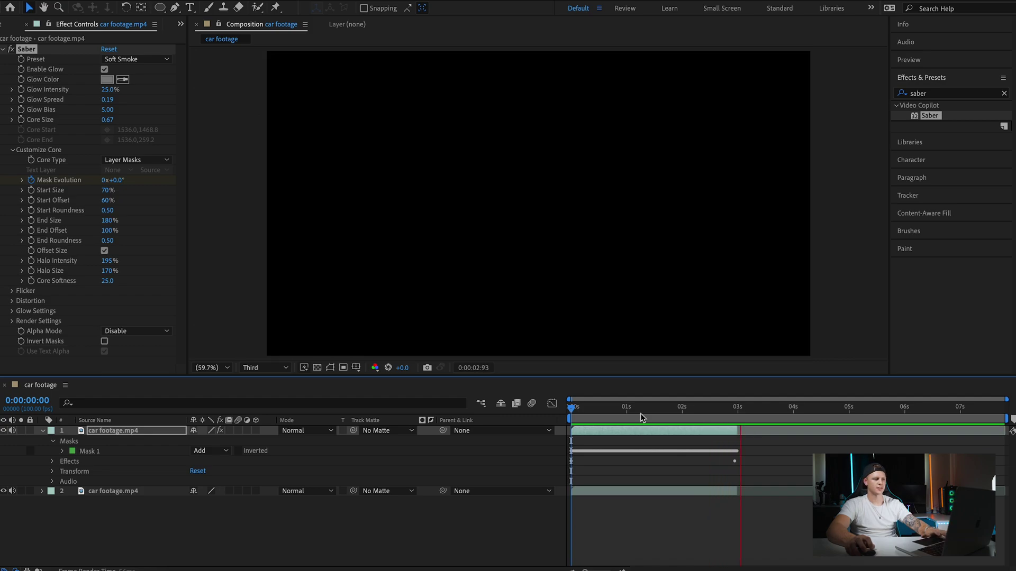
pyautogui.click(580, 419)
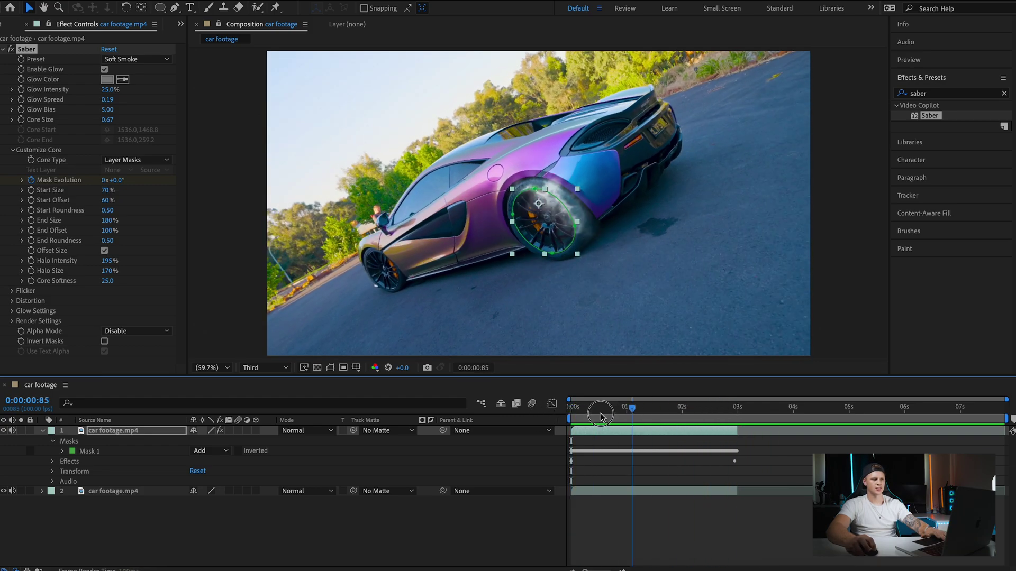
# Try an orange Saber glow colour with a preview, then shift the glow to blue.
pyautogui.click(524, 414)
pyautogui.click(106, 79)
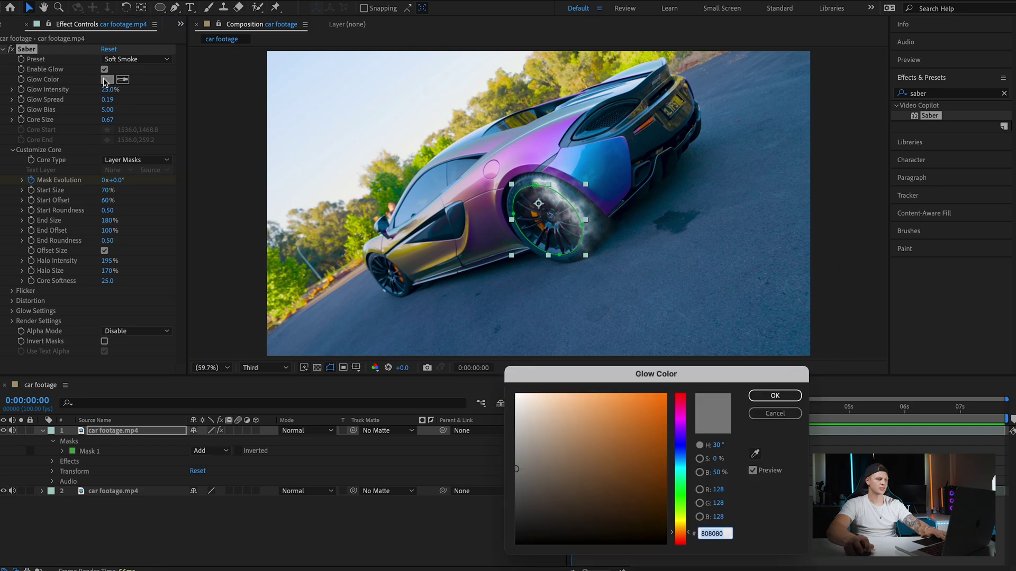
pyautogui.click(774, 397)
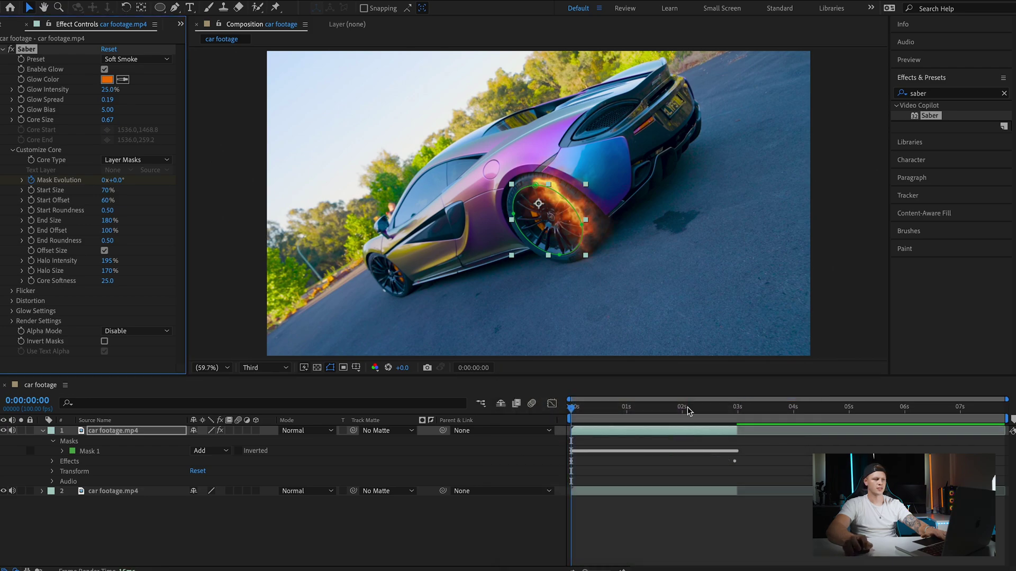
pyautogui.press('space')
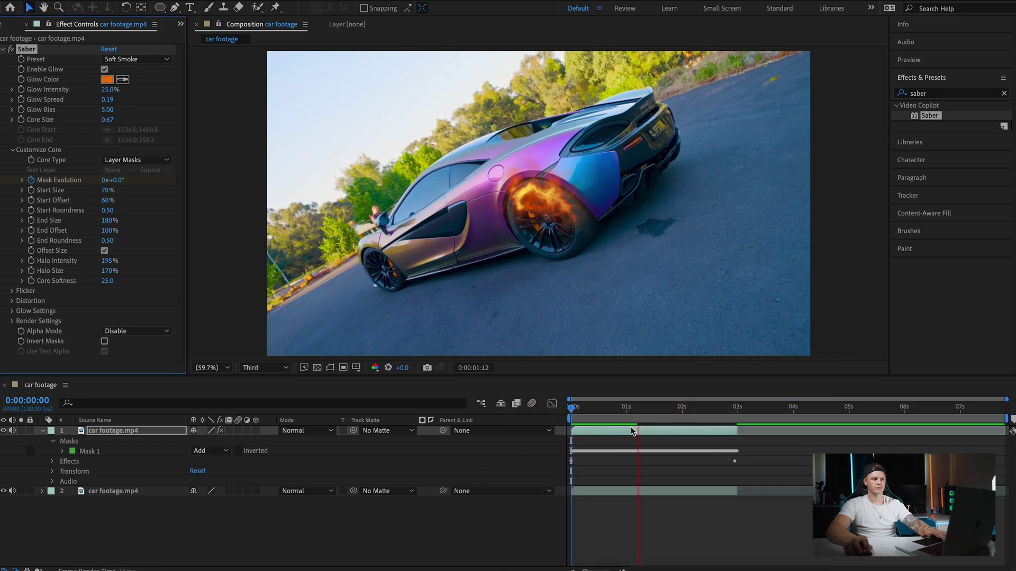
pyautogui.press('space')
pyautogui.click(109, 81)
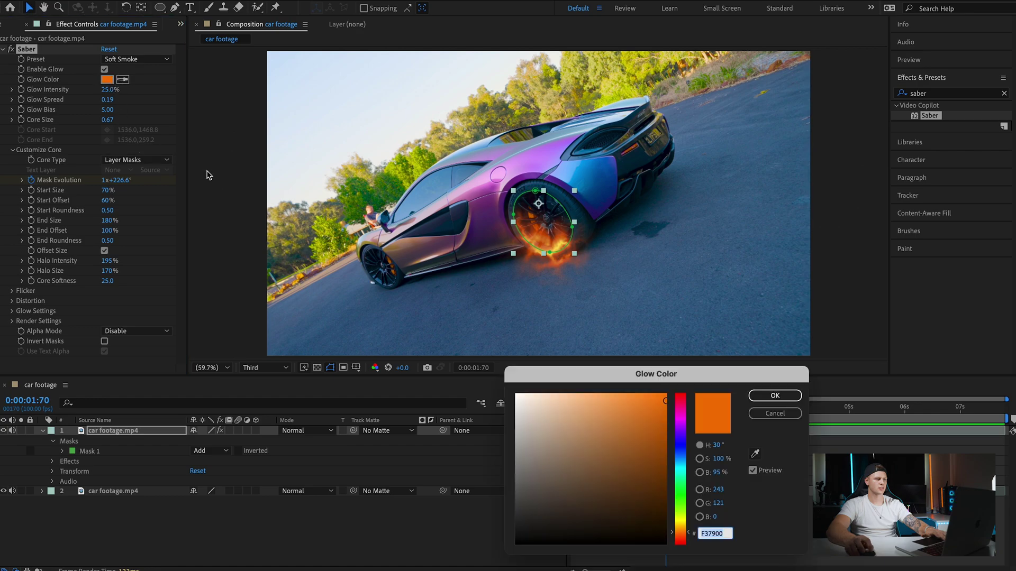
pyautogui.moveTo(684, 442); pyautogui.dragTo(682, 456)
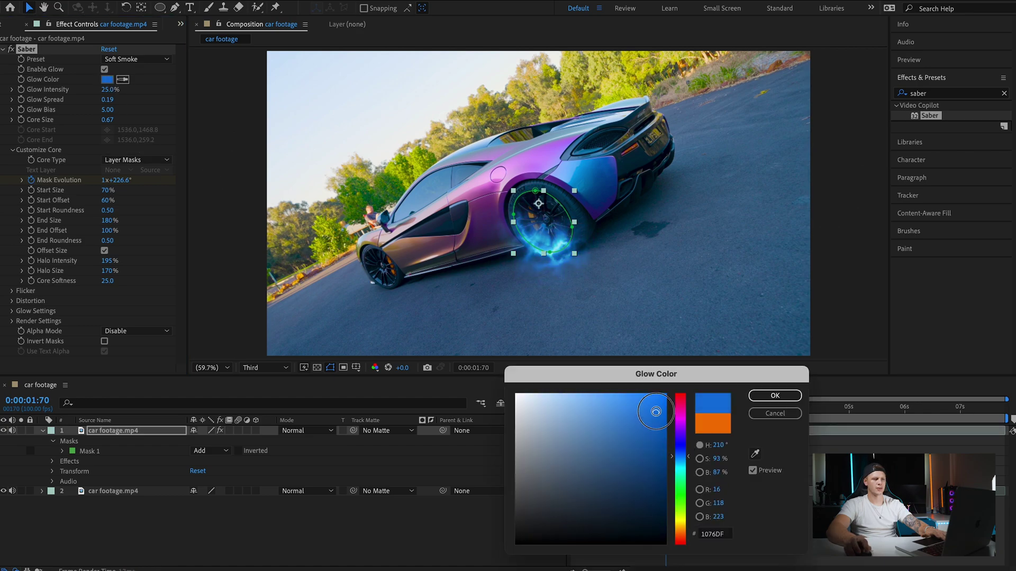
pyautogui.click(775, 396)
# Switch the Saber preset to Core, turning the rim effect into a red glowing ring.
pyautogui.click(136, 59)
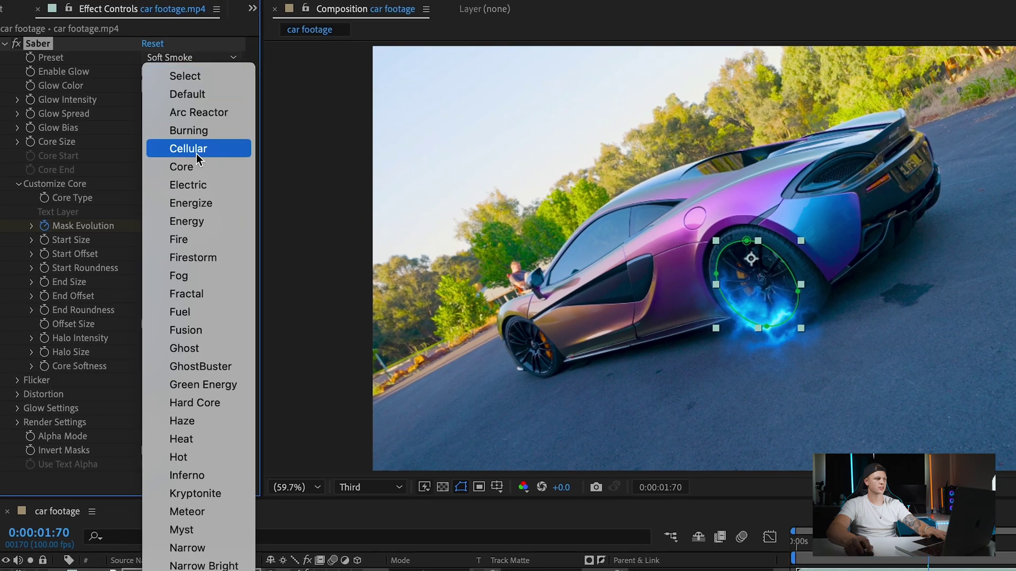
pyautogui.click(196, 167)
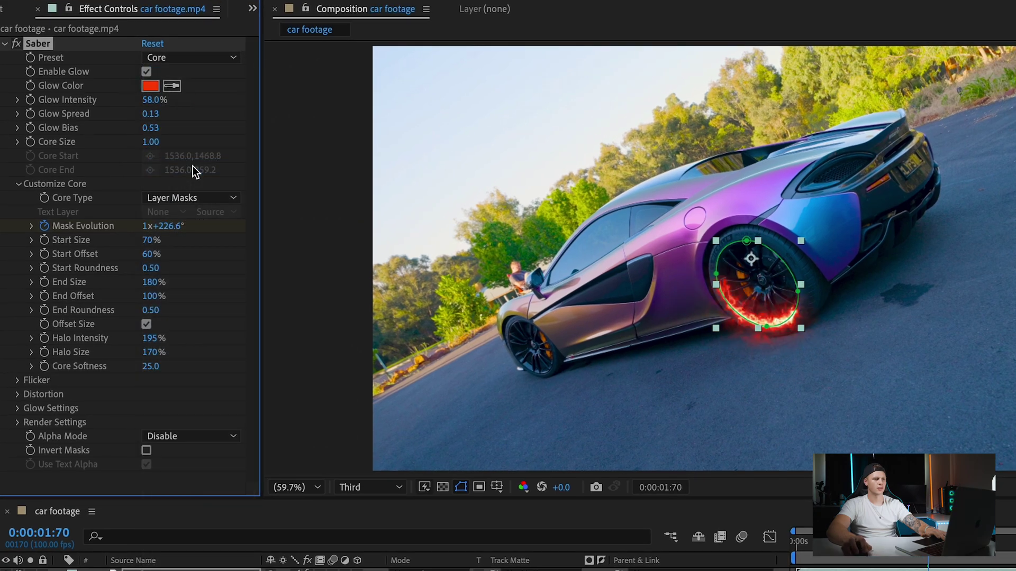
pyautogui.press('space')
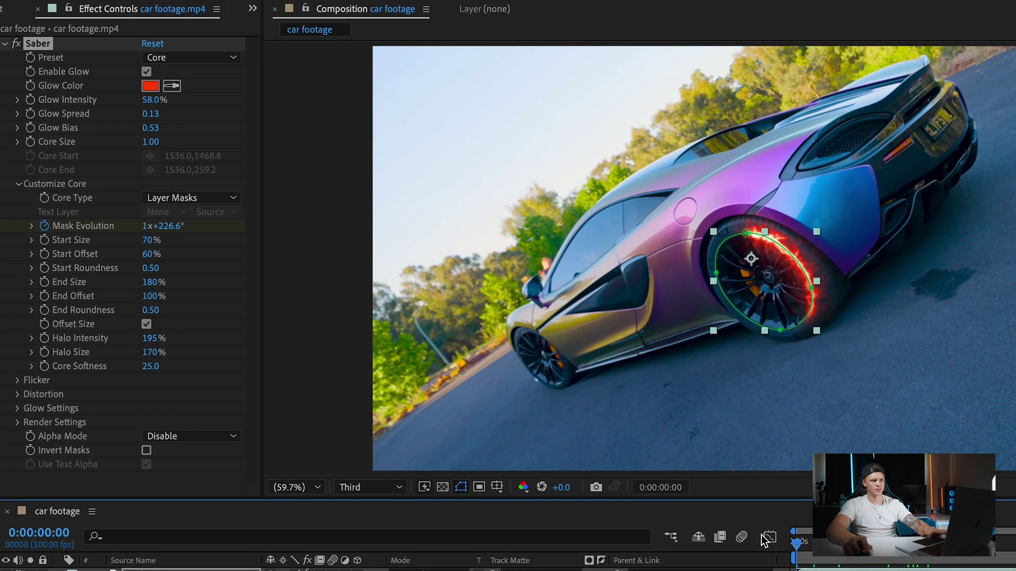